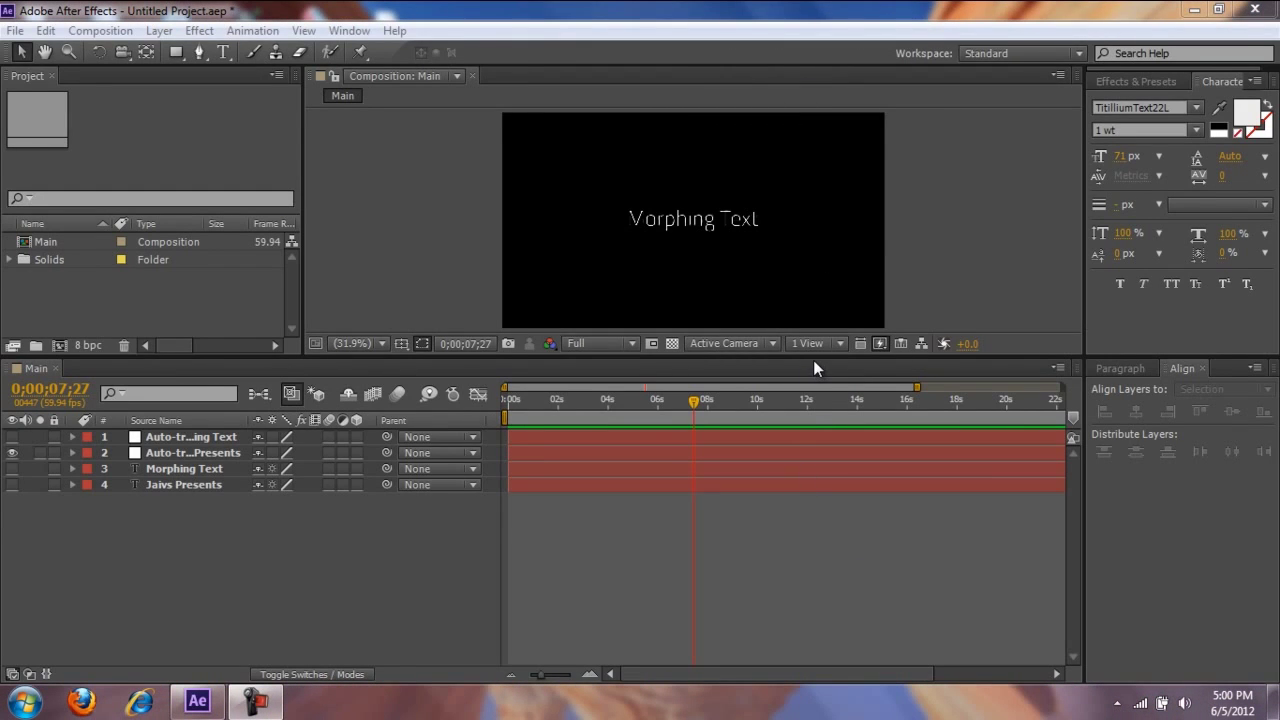
Enlarge the composition viewer and scrub back to the 'Jaivs Presents' start.
left_click_drag(806, 356, 745, 434)
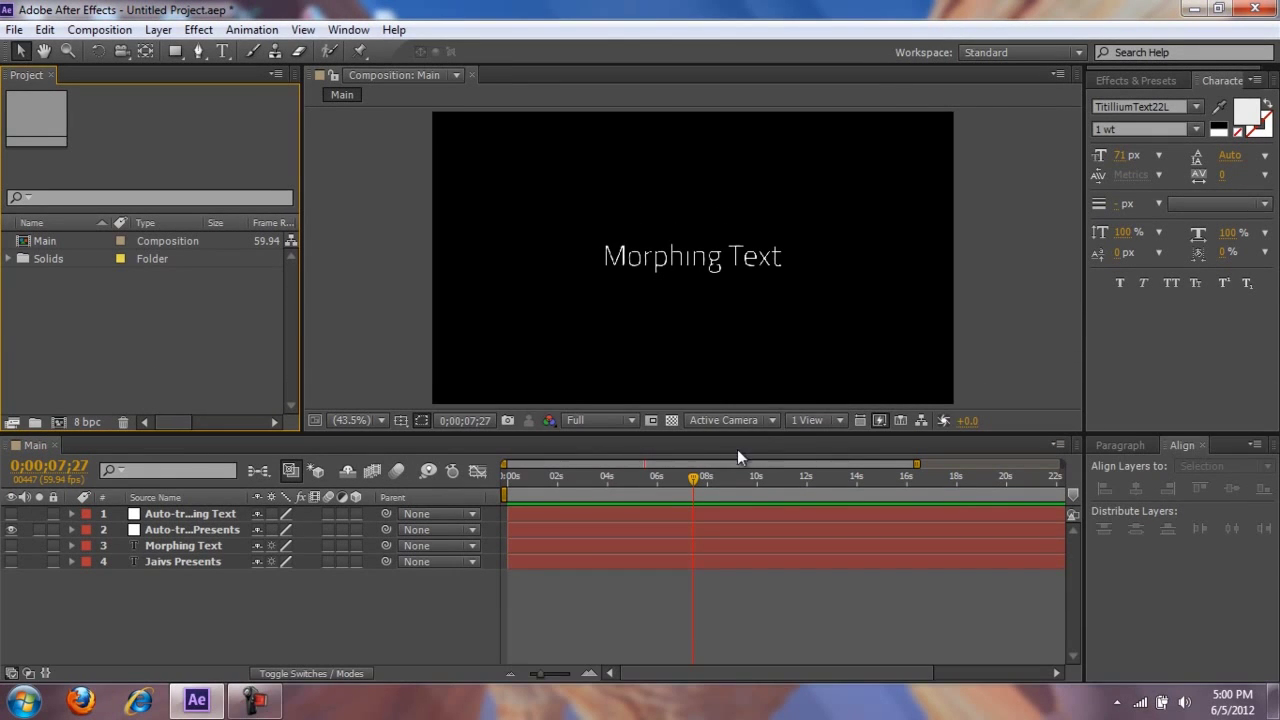
left_click(661, 487)
left_click_drag(661, 487, 520, 487)
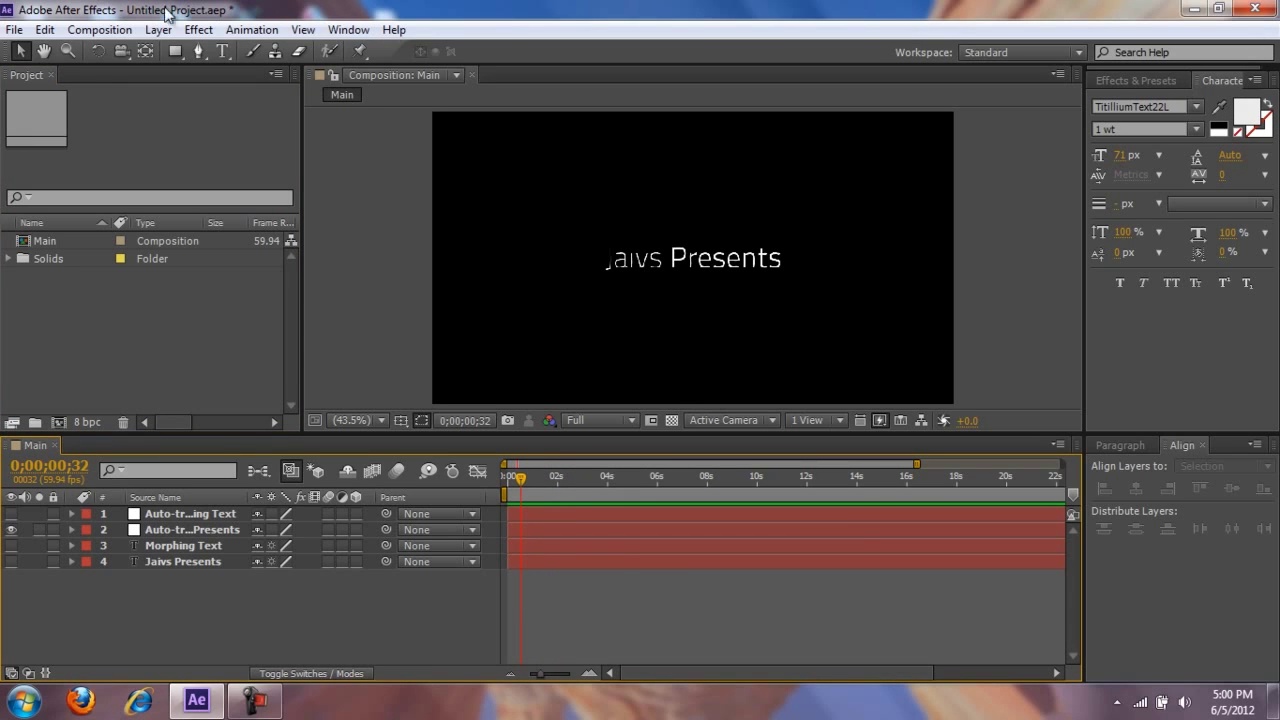
Show the Preview panel and RAM-preview the morph into 'Morphing Text', then stop playback.
left_click(348, 31)
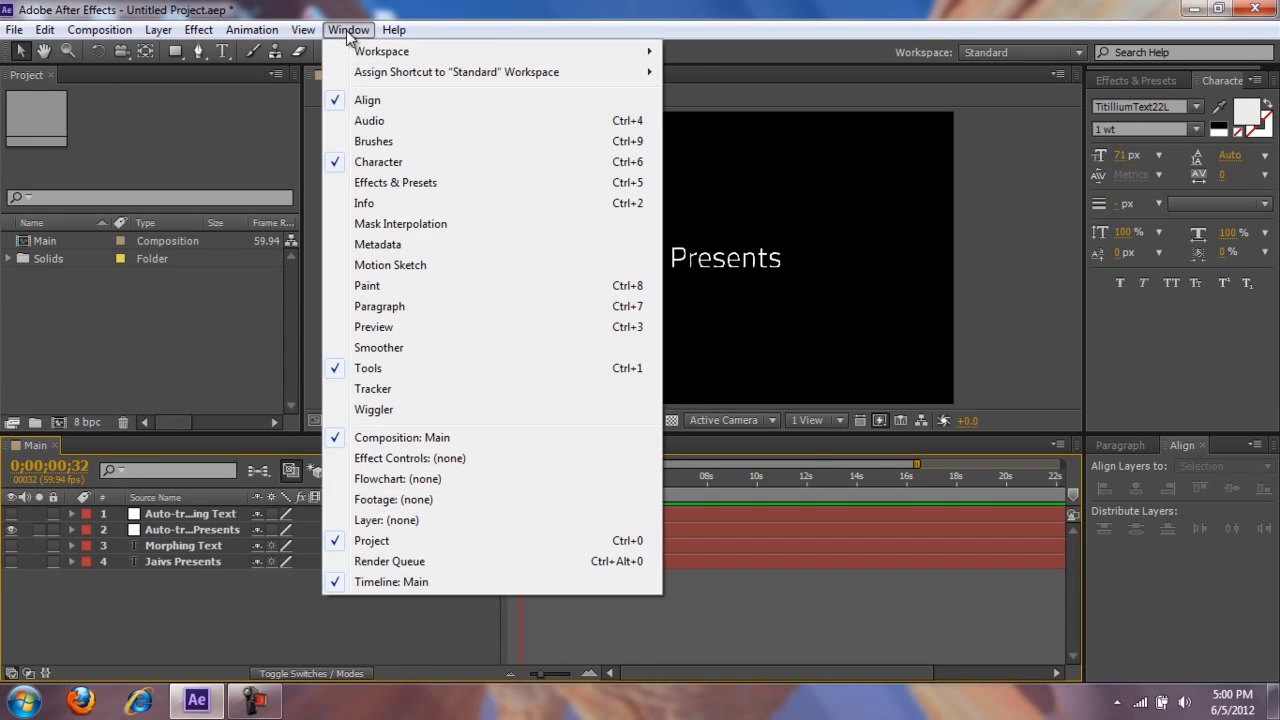
left_click(458, 326)
left_click(1266, 97)
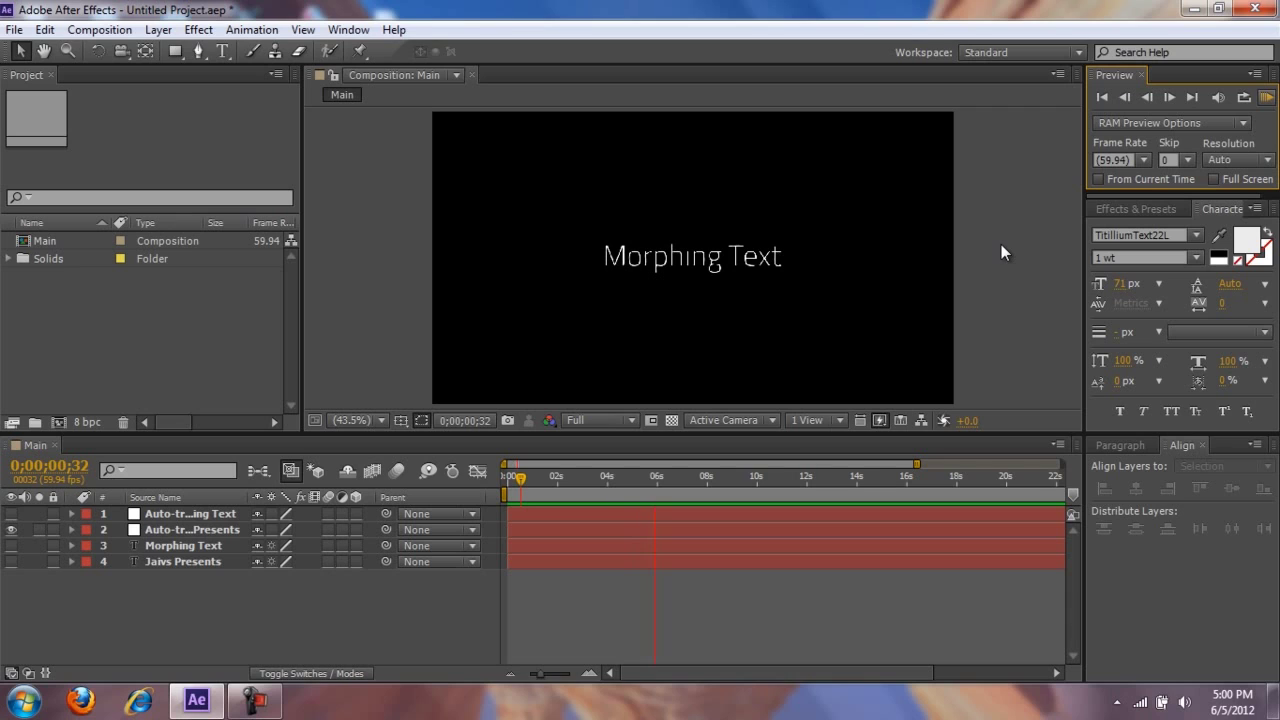
left_click_drag(639, 479, 426, 485)
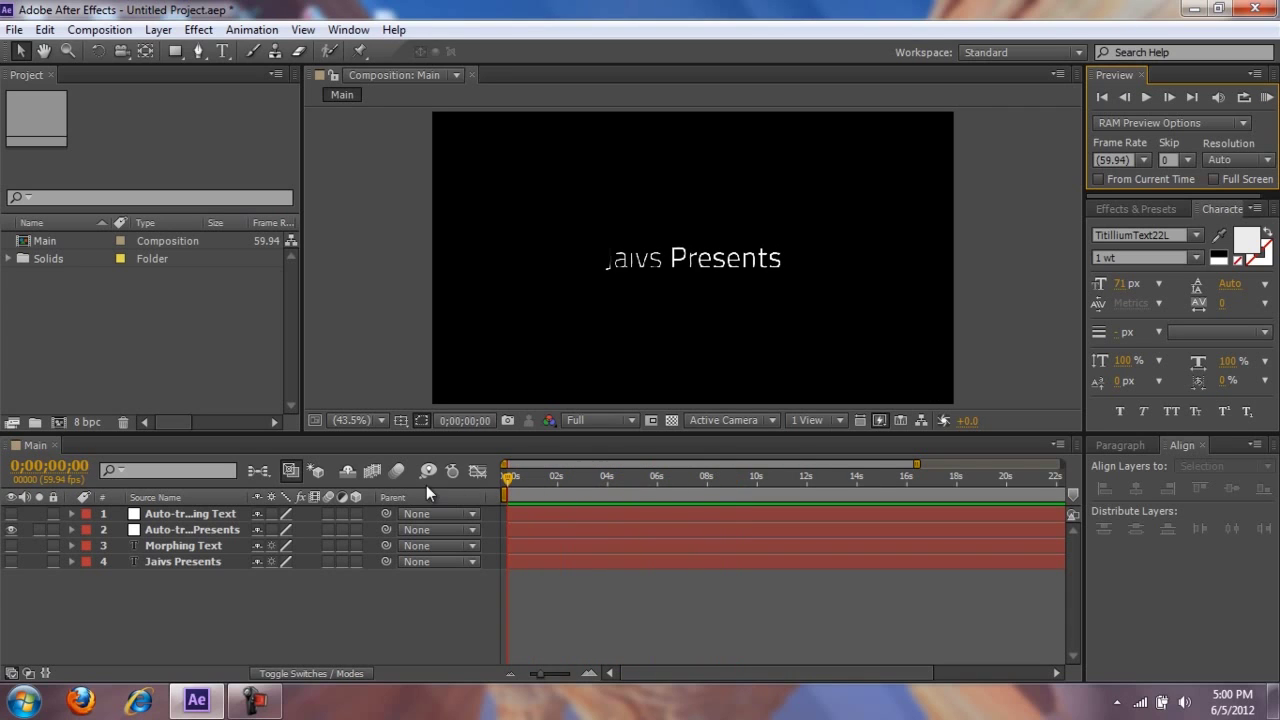
left_click(99, 30)
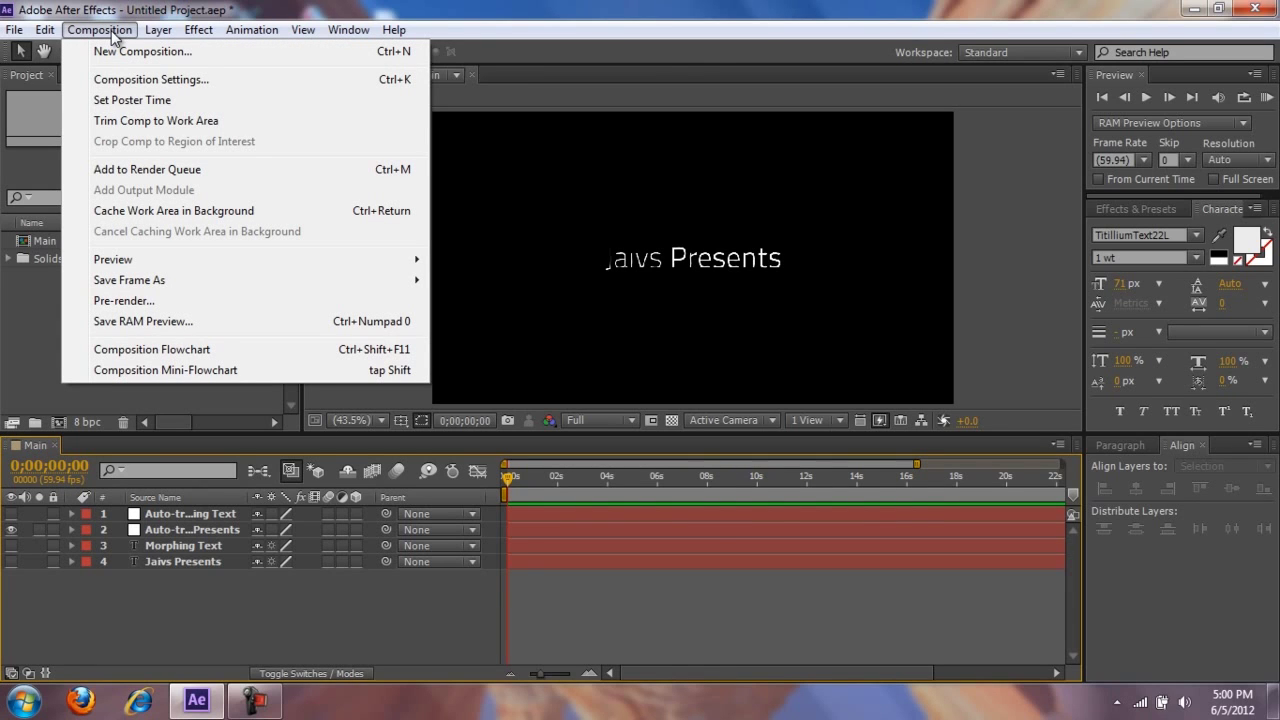
Create a 1280×720, 30 fps, 10-second composition named 'Morphing Text Tutorial'.
left_click(126, 52)
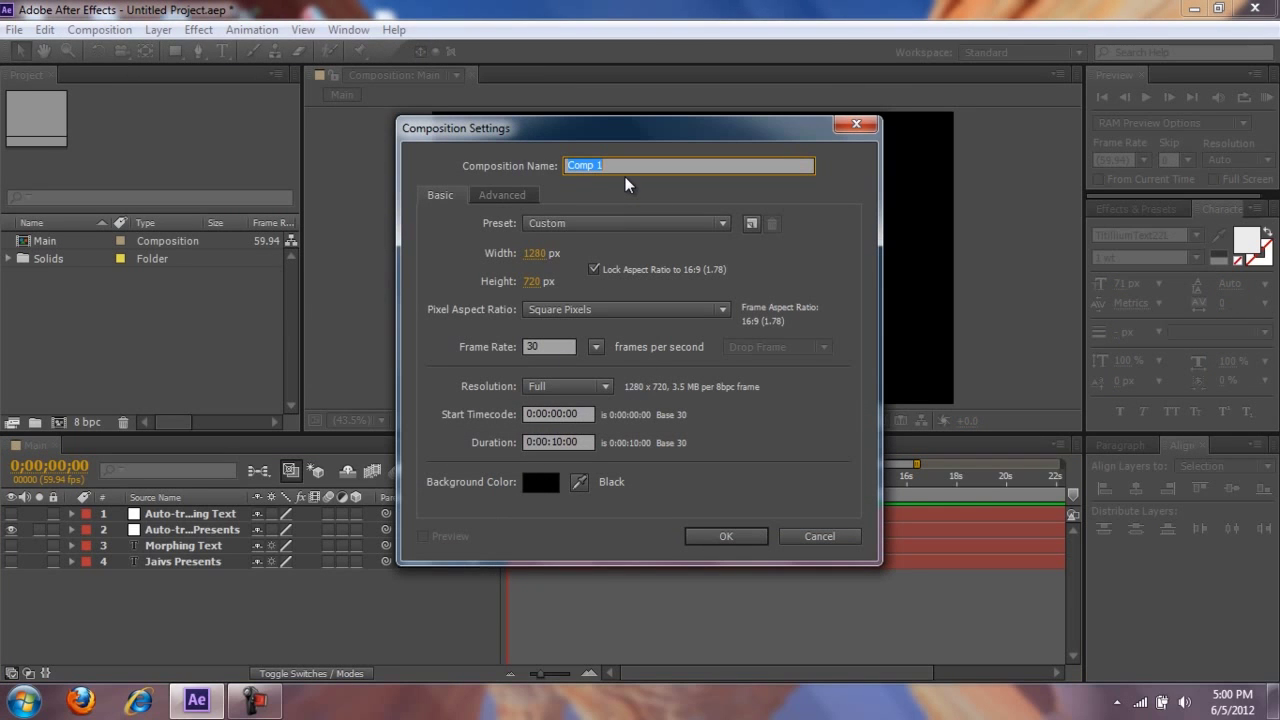
type("Morphing Text Tutorial")
left_click(711, 541)
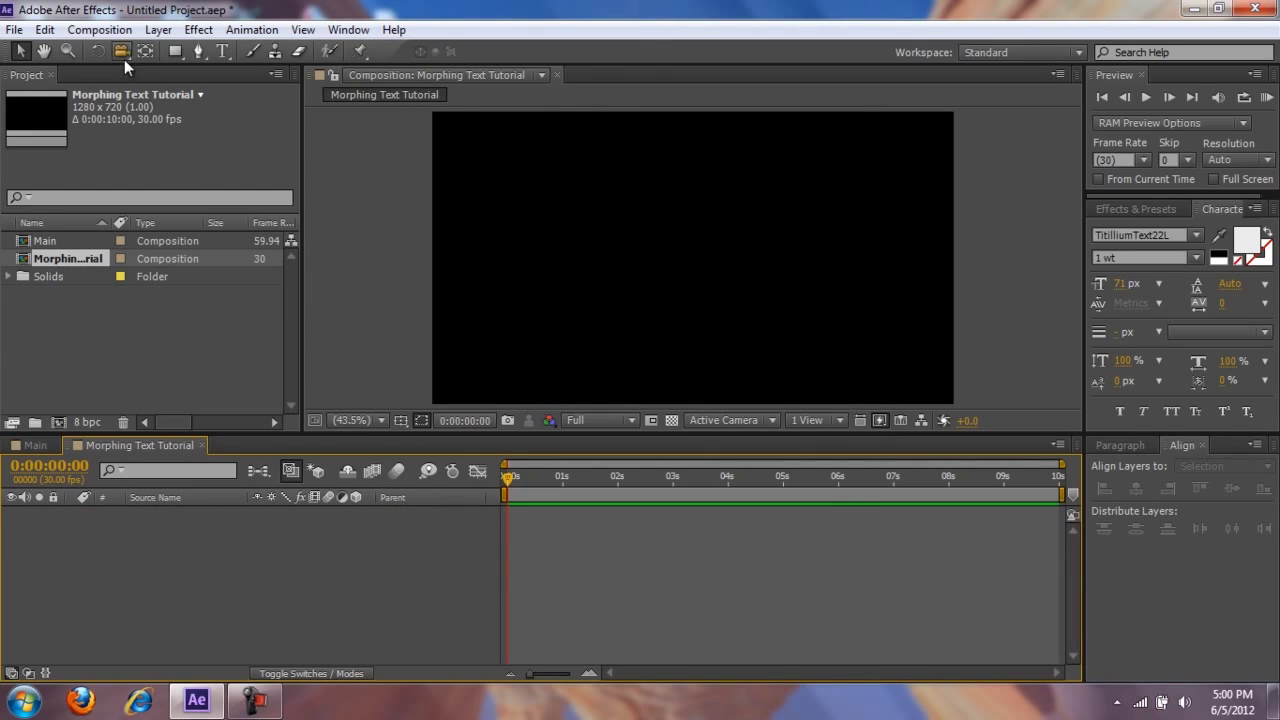
Add a 'Jaivs Presents' text layer and set the word Presents to the 250 wt style.
left_click(221, 52)
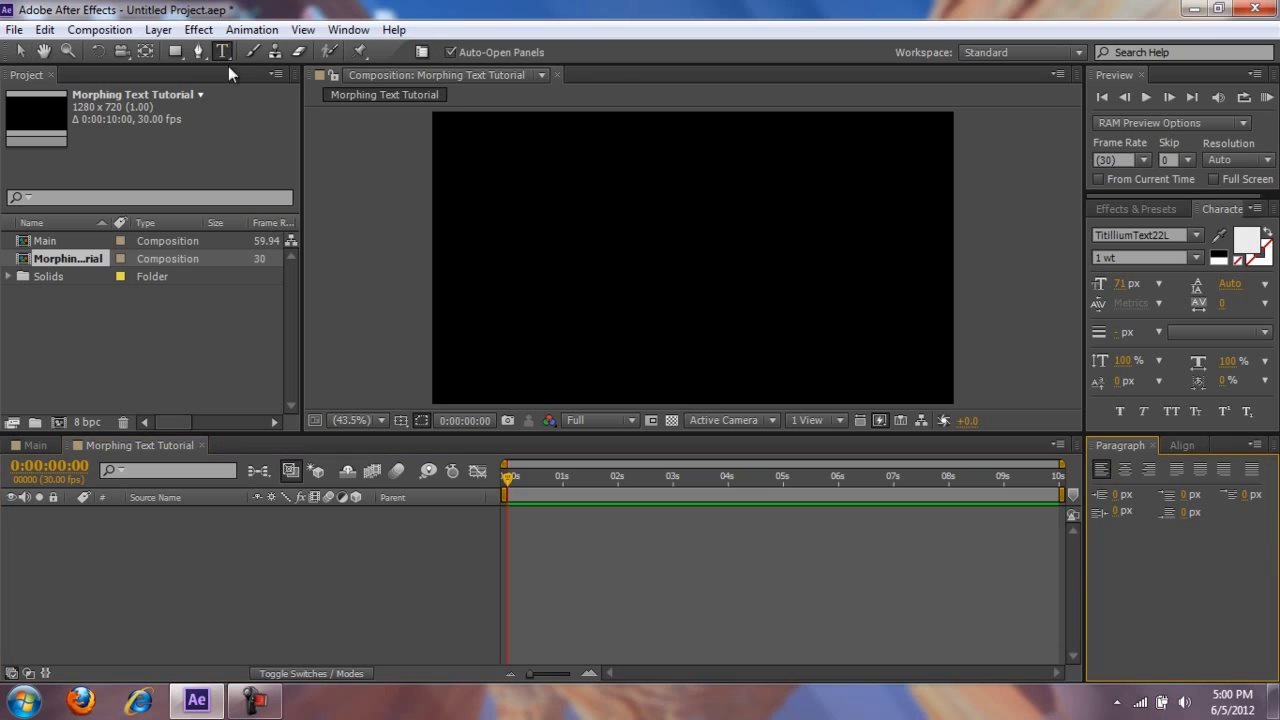
left_click(623, 230)
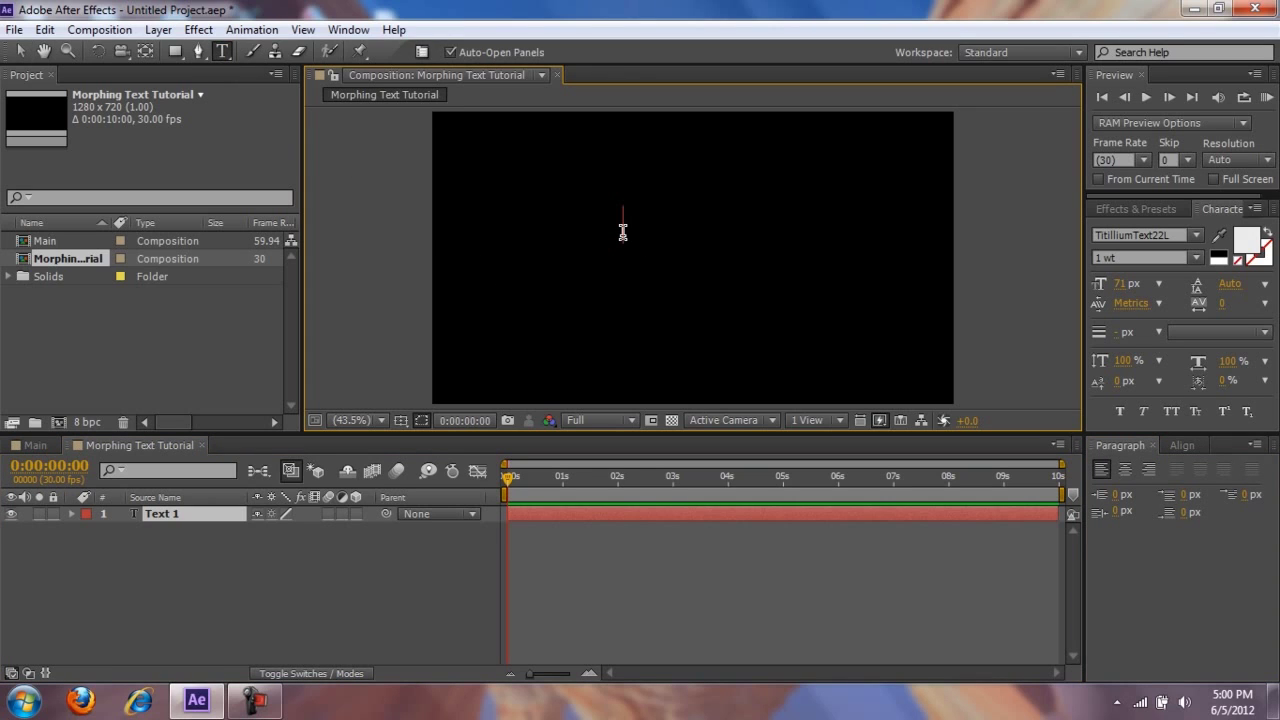
type("Jaivs Pr esents")
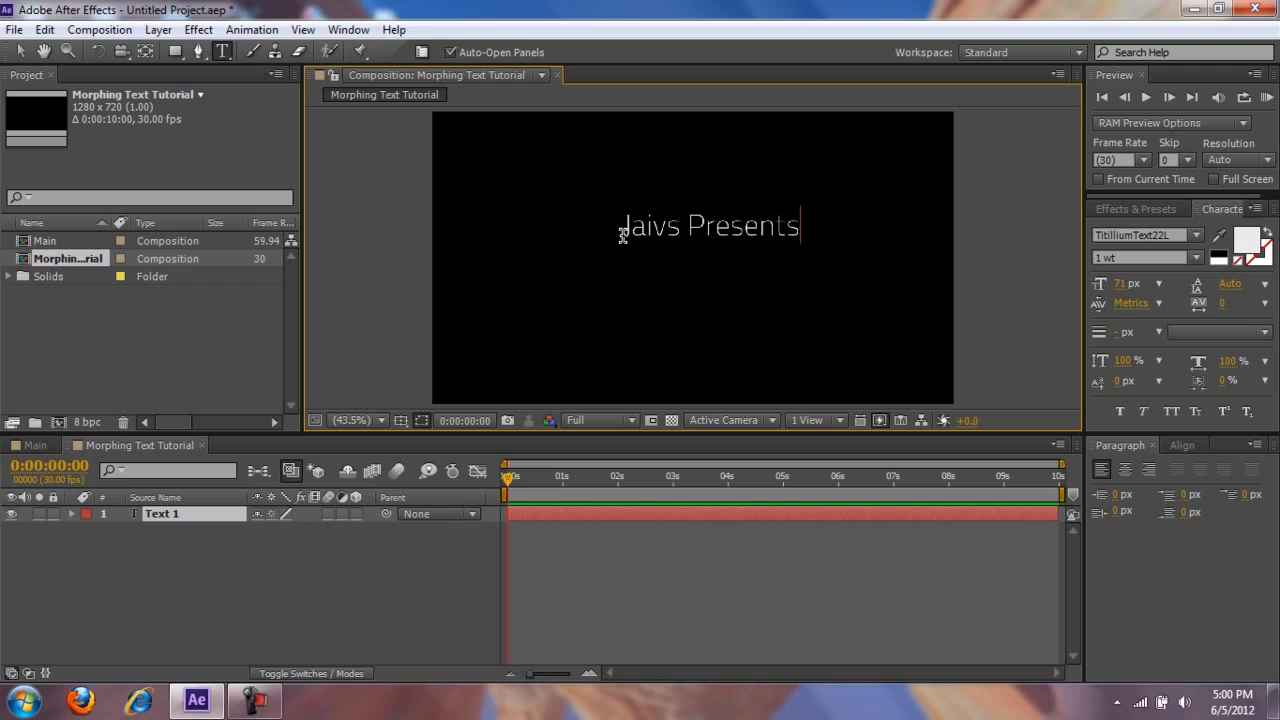
left_click_drag(622, 234, 906, 251)
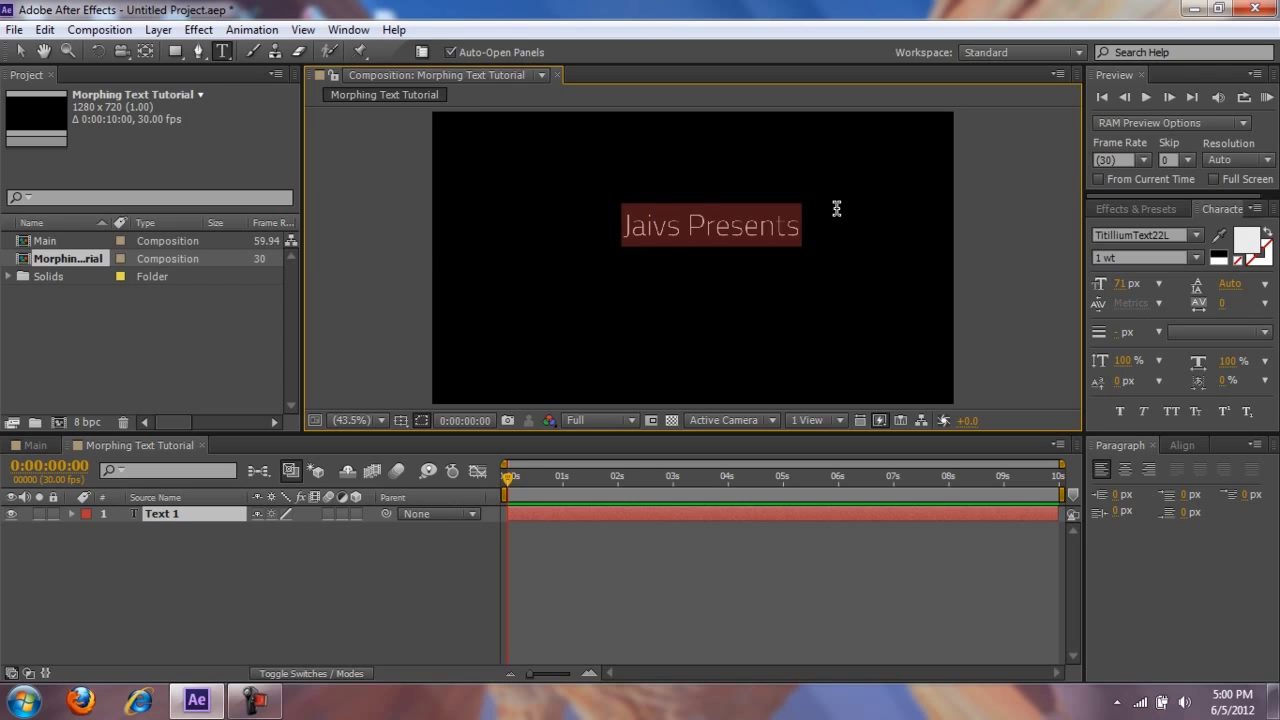
left_click(758, 228)
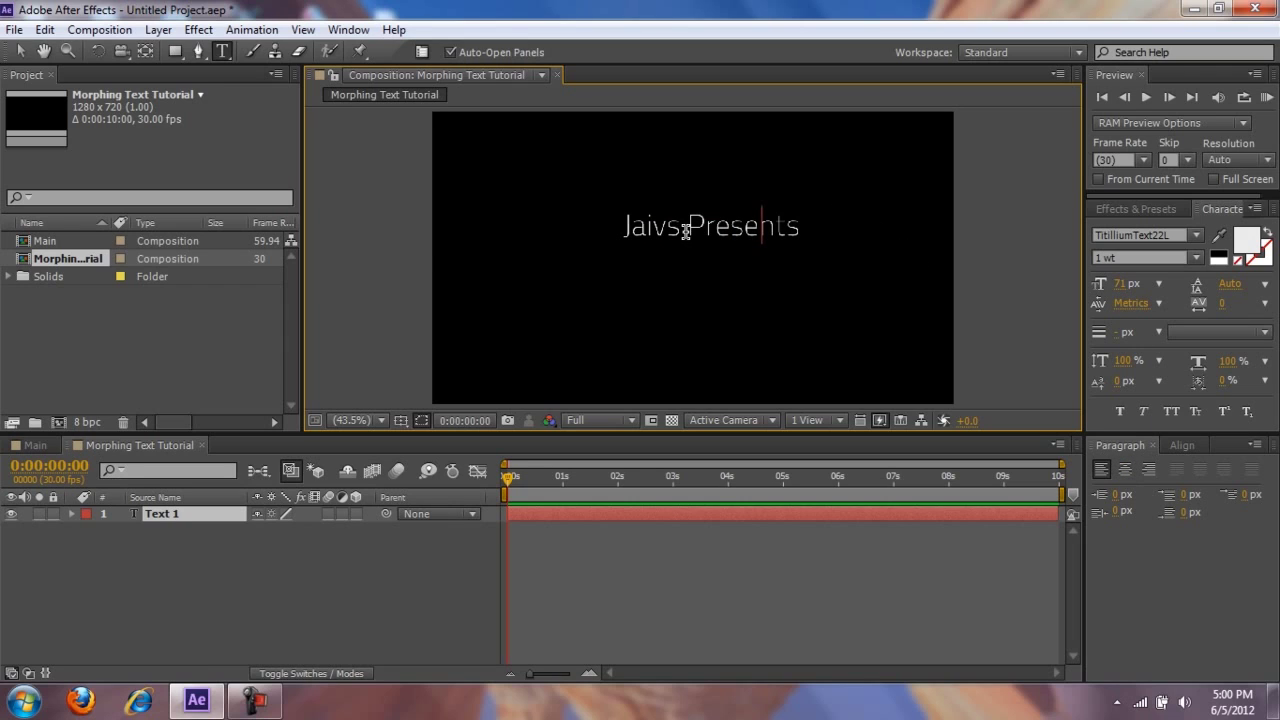
left_click_drag(687, 231, 856, 221)
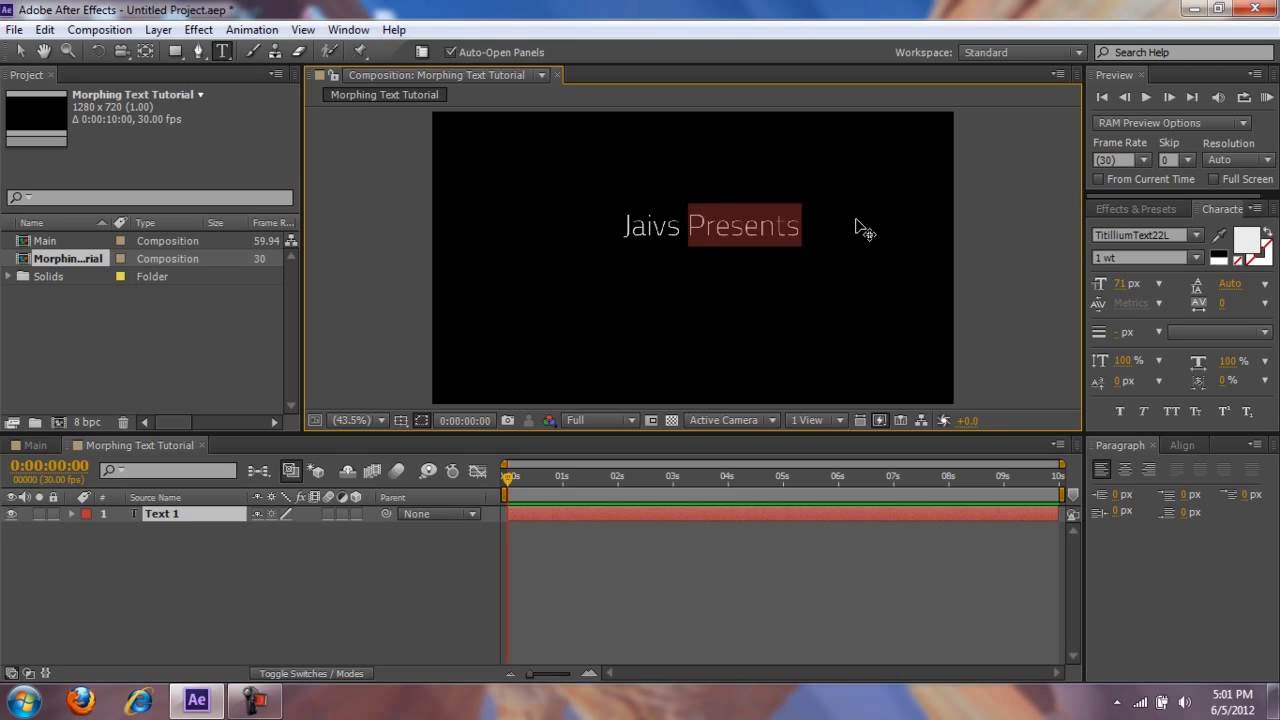
left_click(1195, 260)
left_click(1143, 298)
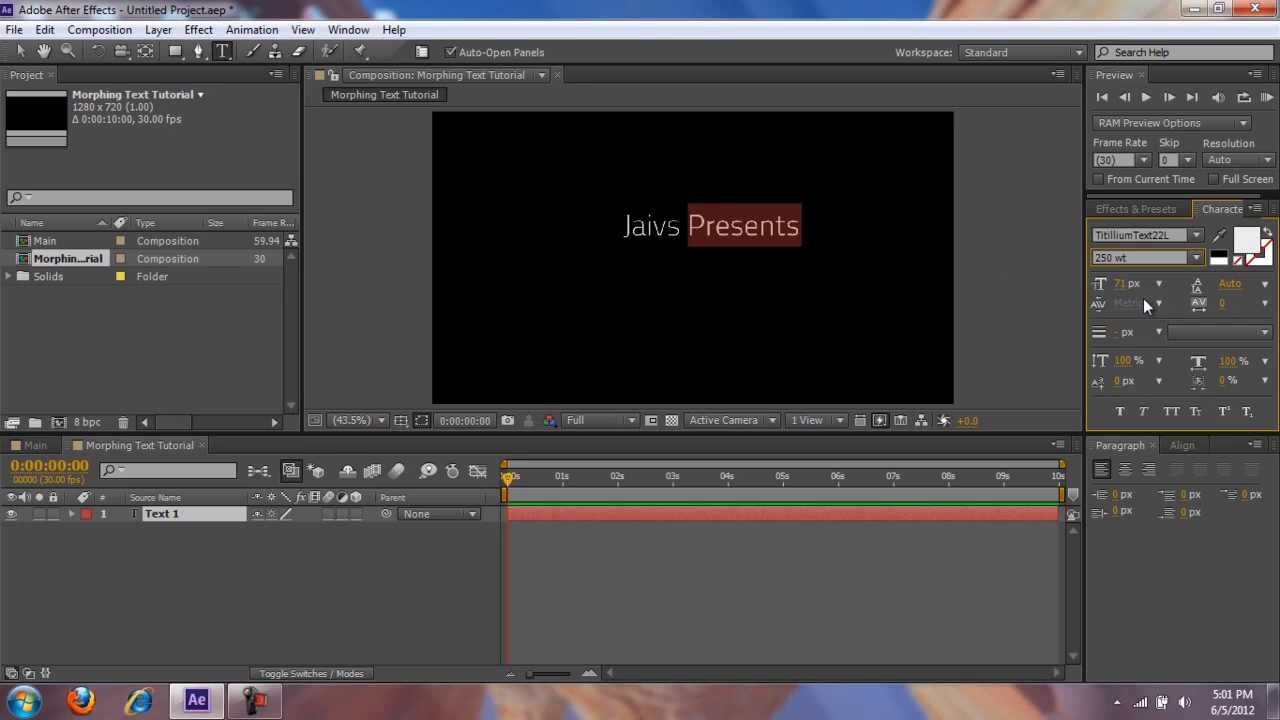
Centre the Jaivs Presents text vertically in the composition with the Align panel.
left_click(1190, 444)
left_click(348, 29)
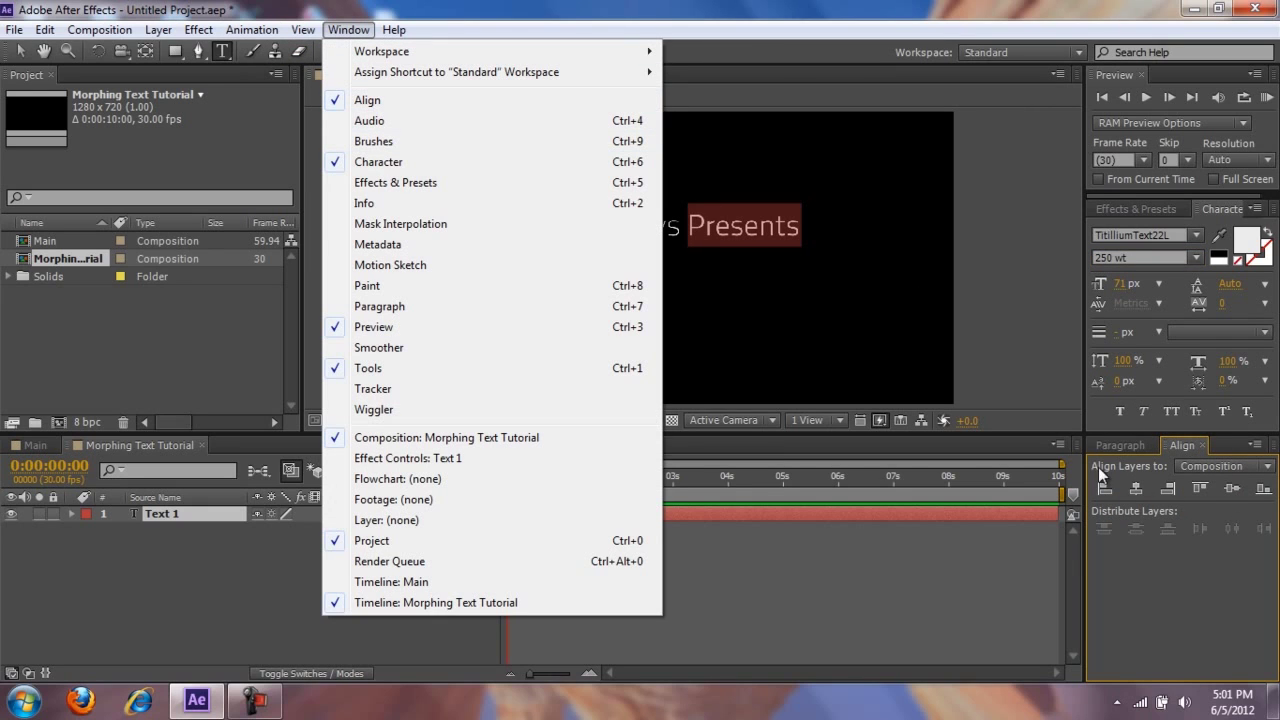
left_click(1134, 492)
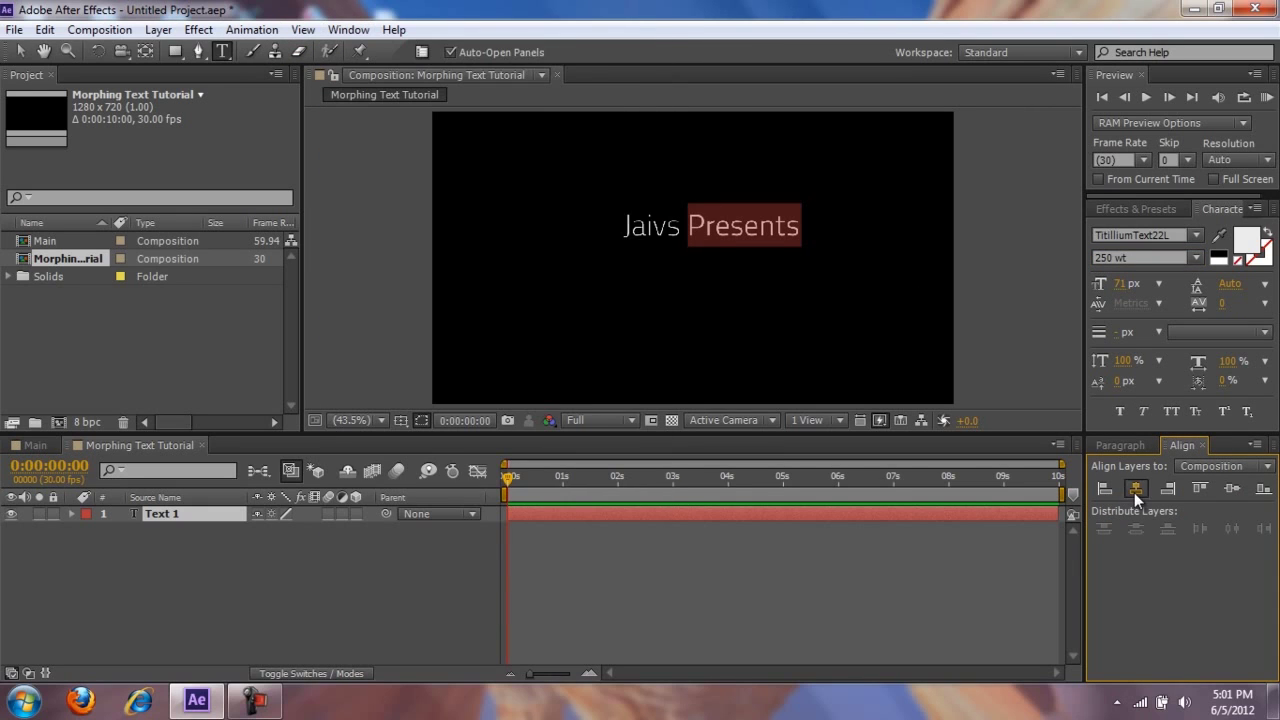
left_click(1224, 495)
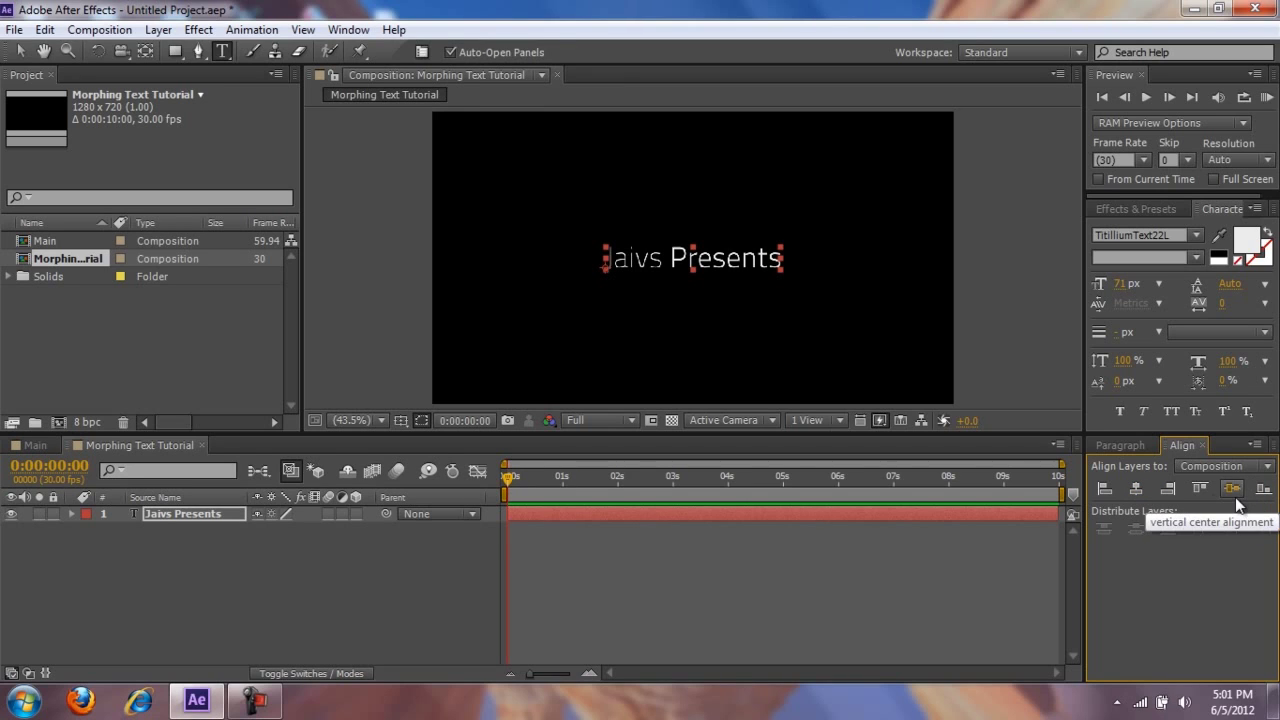
Toggle the title/action safe guides on and off, then deselect the layer.
left_click(401, 420)
left_click(409, 445)
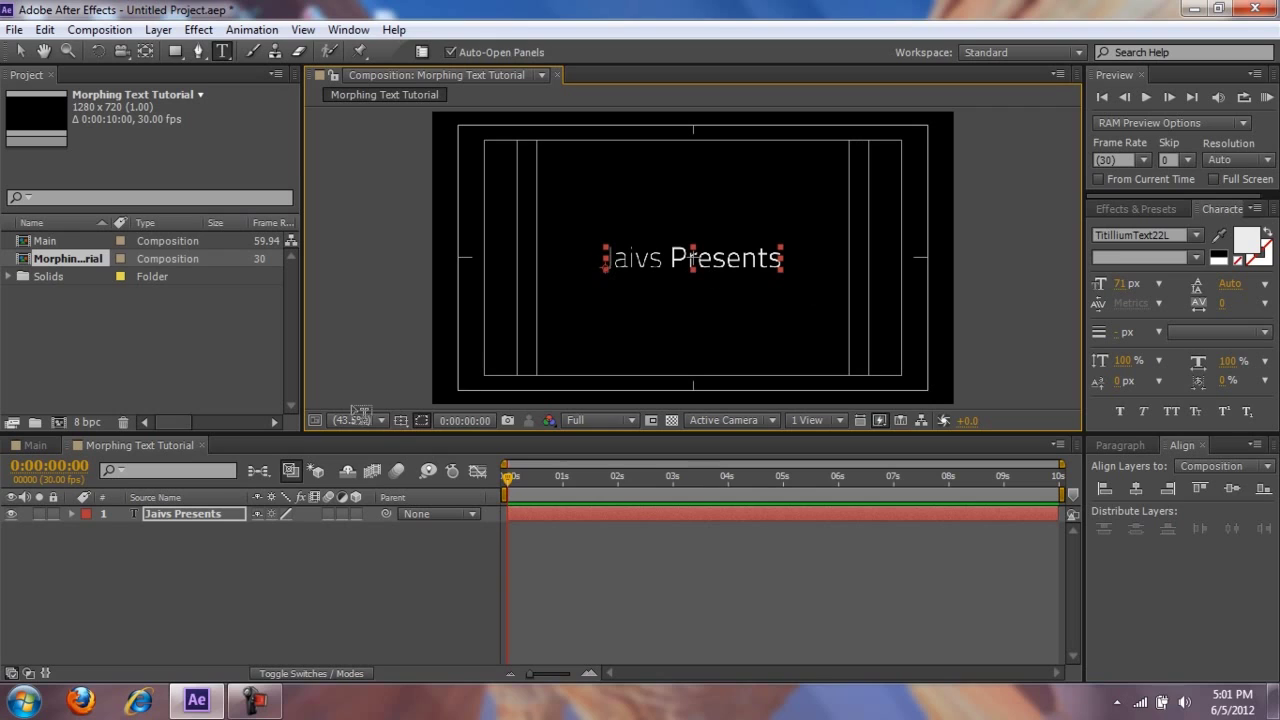
left_click(398, 421)
left_click(414, 446)
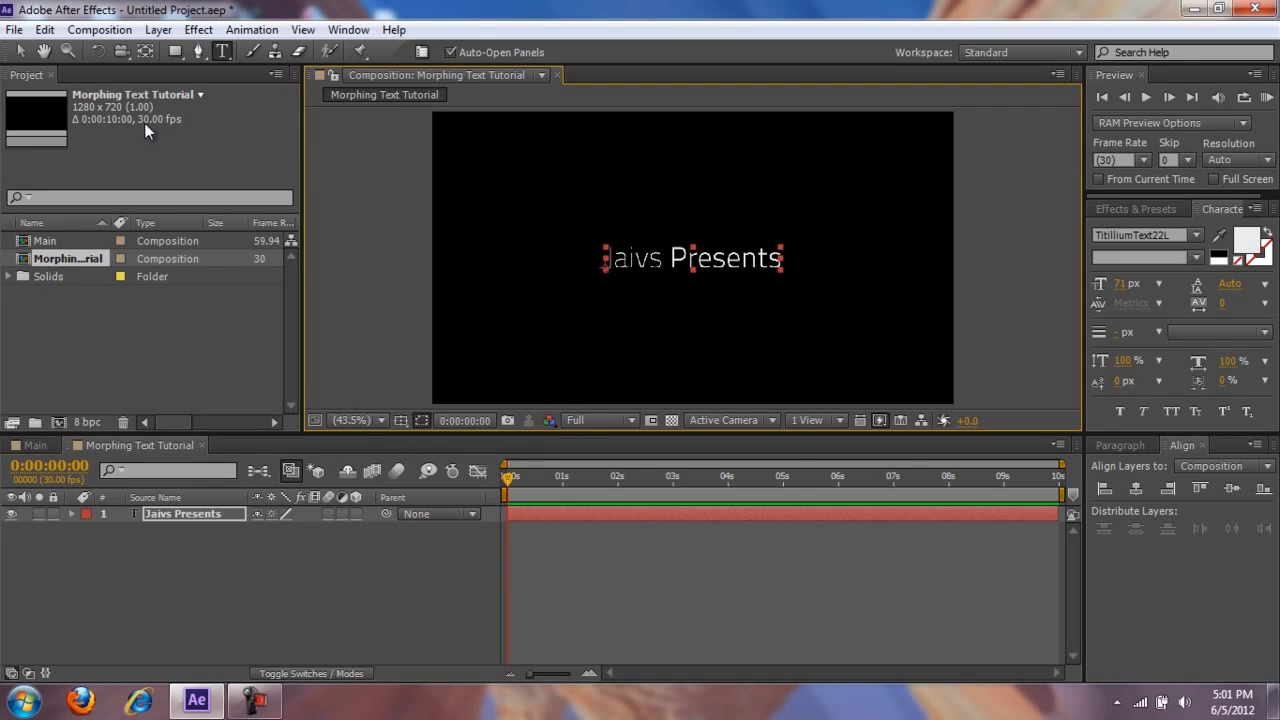
left_click(20, 52)
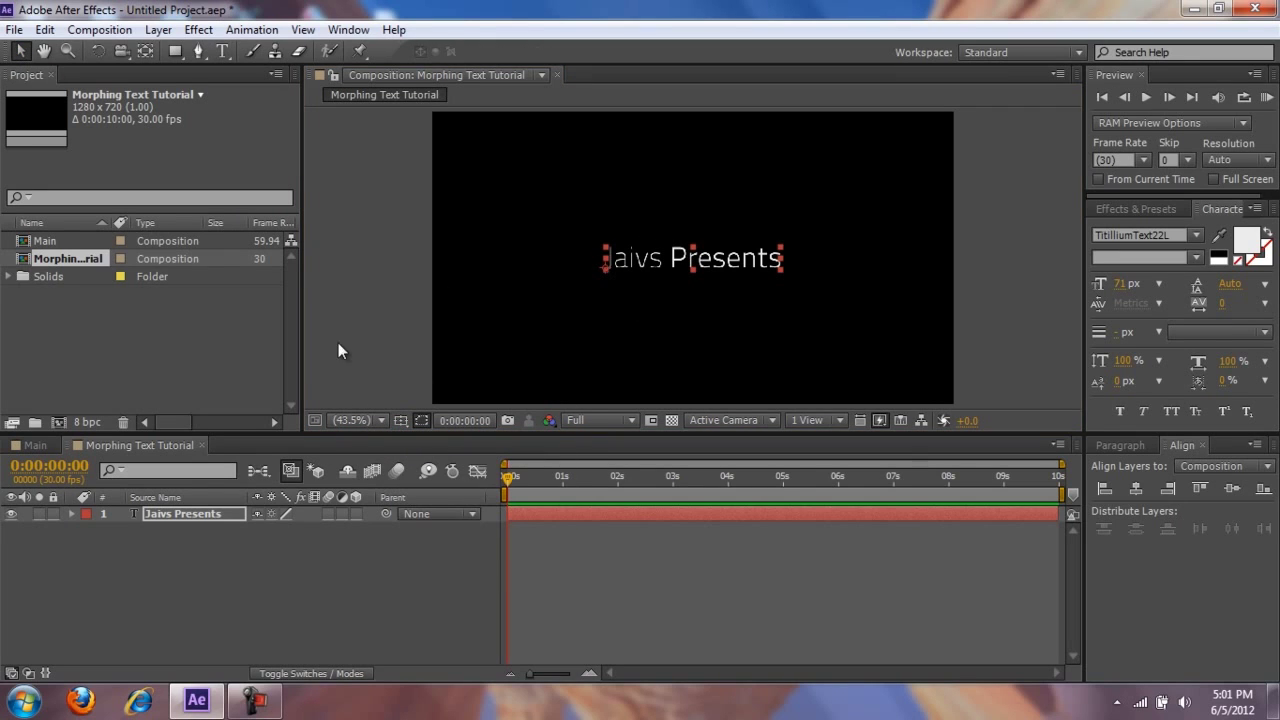
left_click(367, 341)
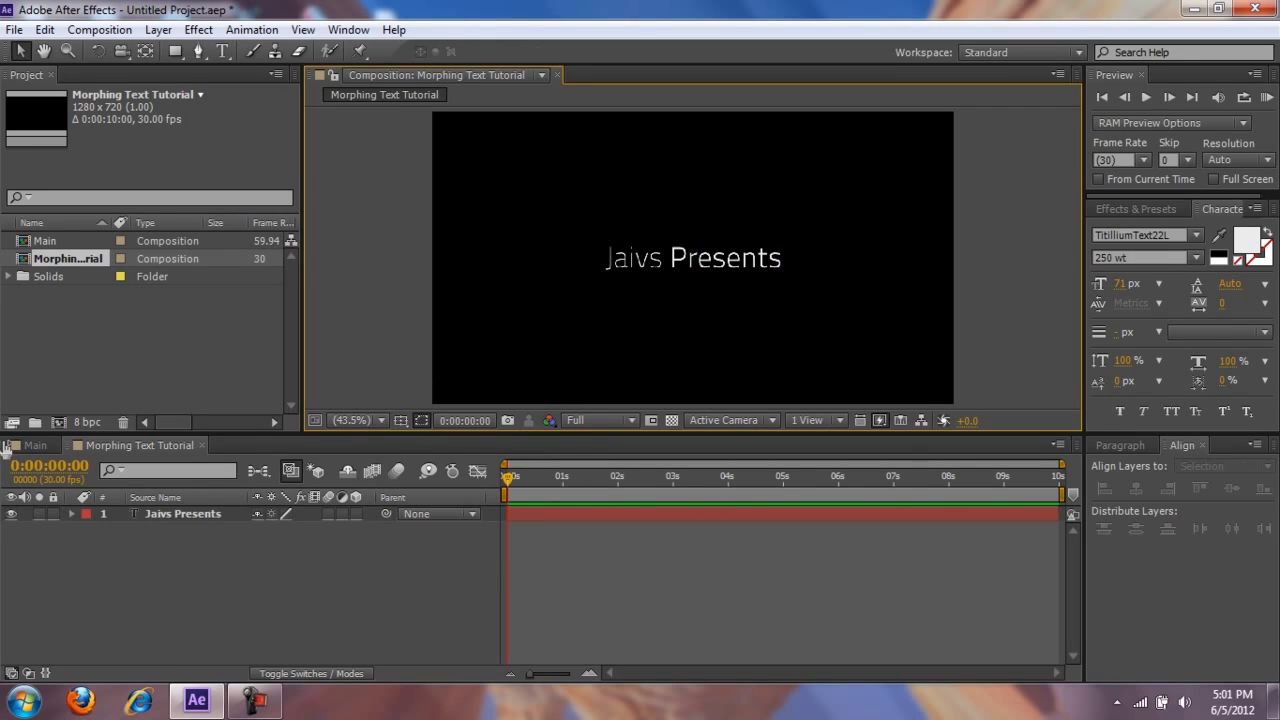
Hide Jaivs Presents and add a new 'Morphing Text' text layer.
left_click(12, 514)
left_click(158, 32)
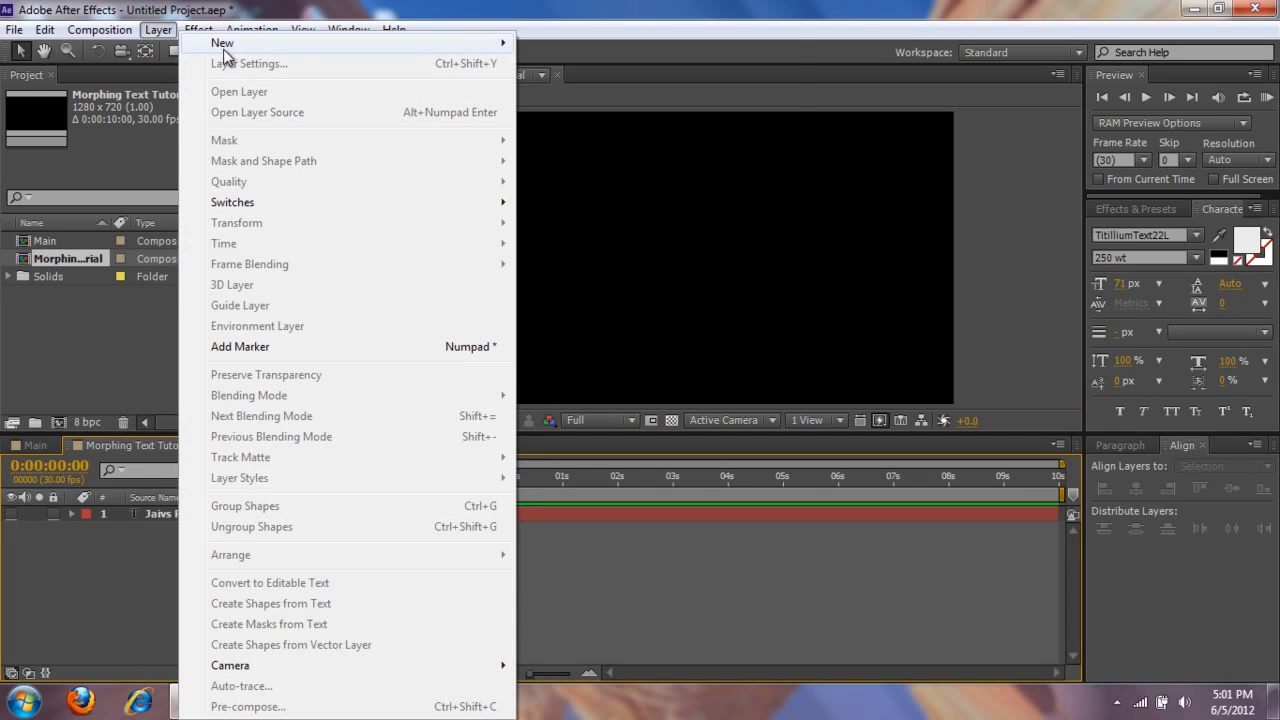
mouse_move(400, 43)
left_click(553, 45)
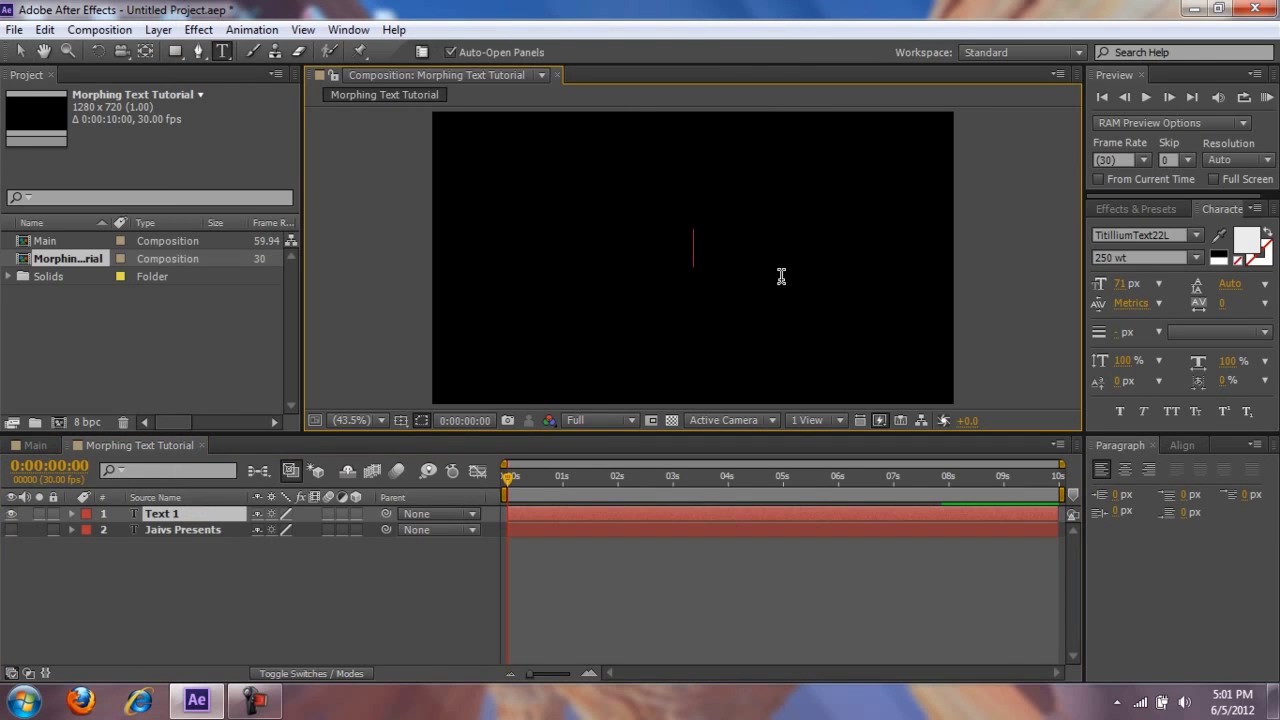
type("Morphng")
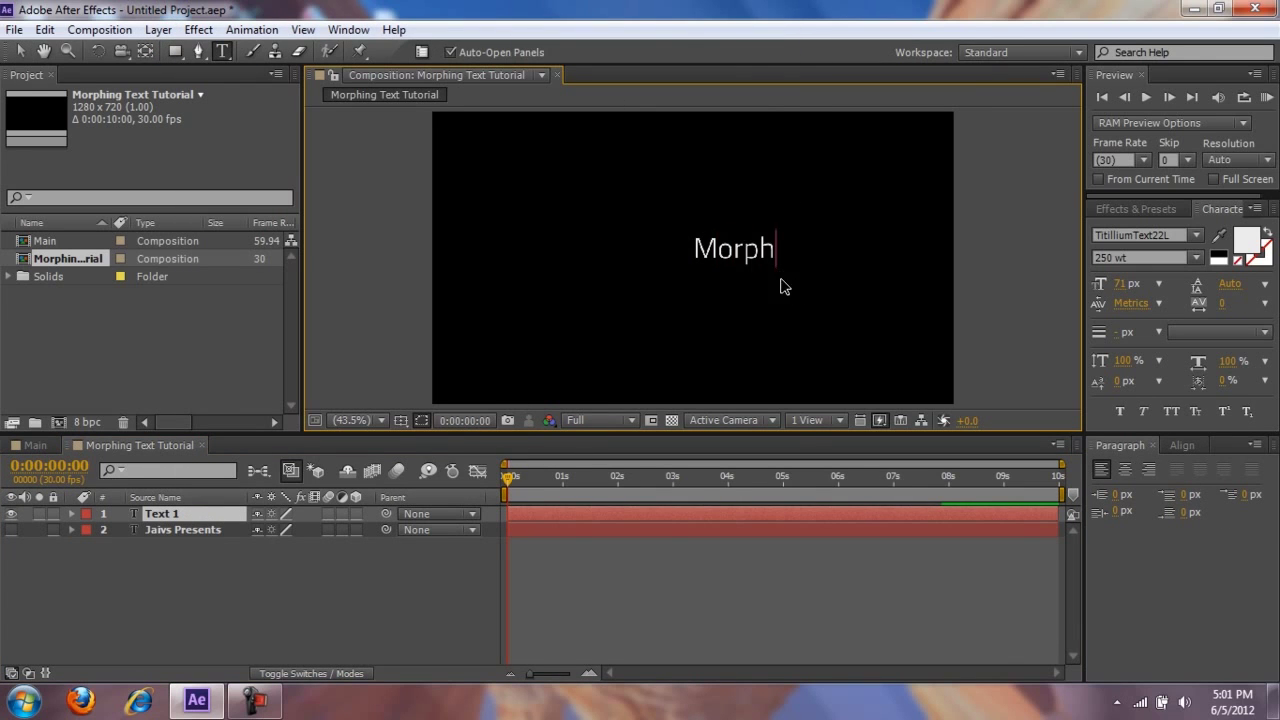
key("BackSpace")
key("BackSpace")
type("ing Text")
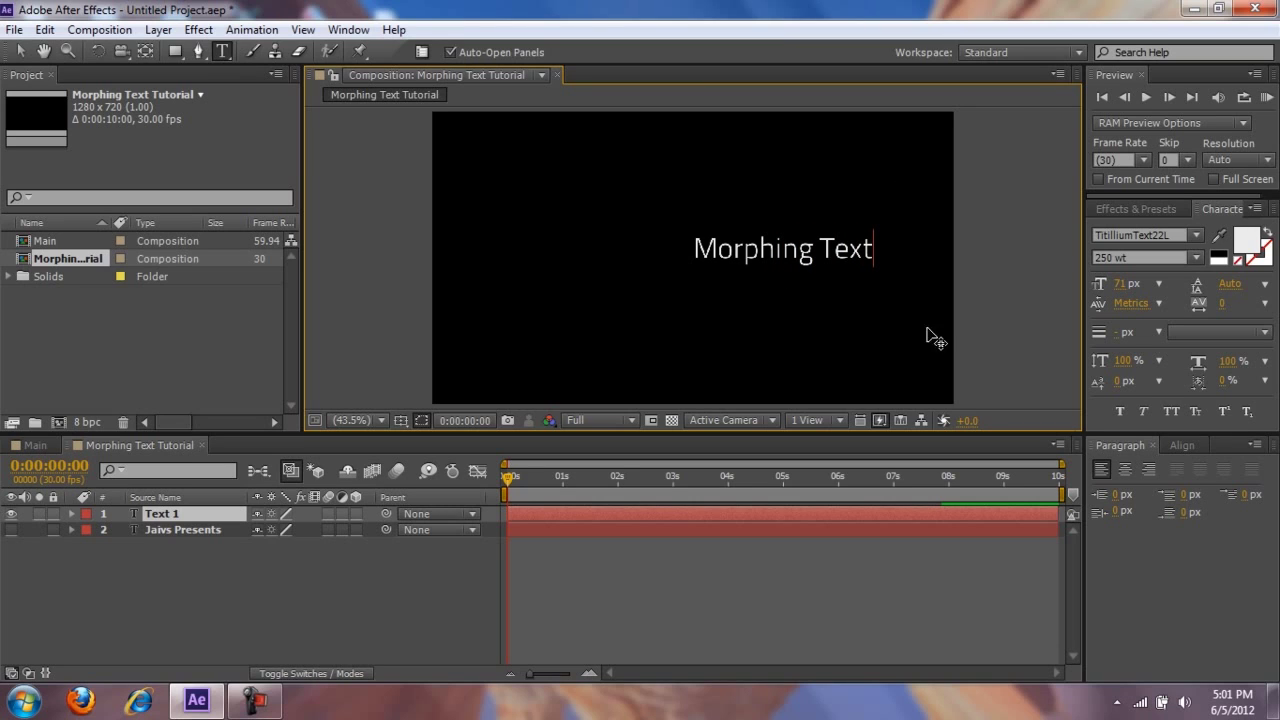
Centre the Morphing Text layer horizontally and vertically in the composition.
left_click(1183, 462)
left_click(1182, 446)
left_click(1136, 488)
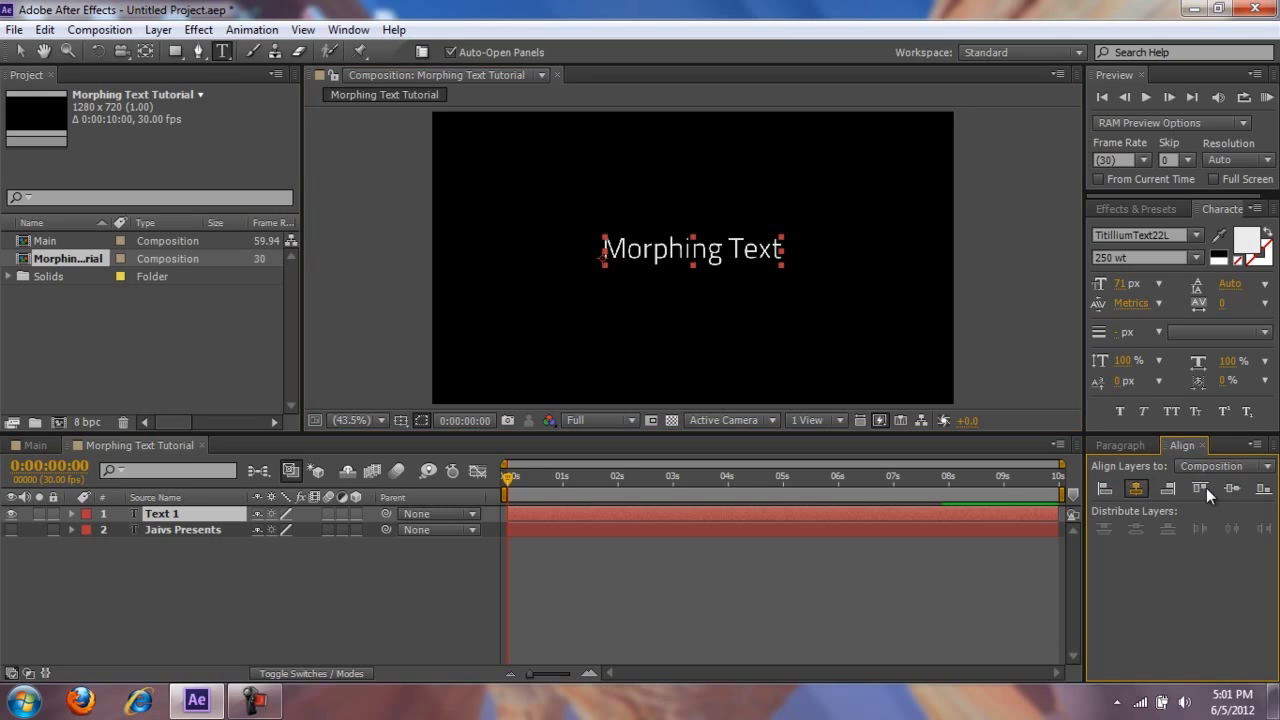
left_click(1232, 488)
left_click(20, 51)
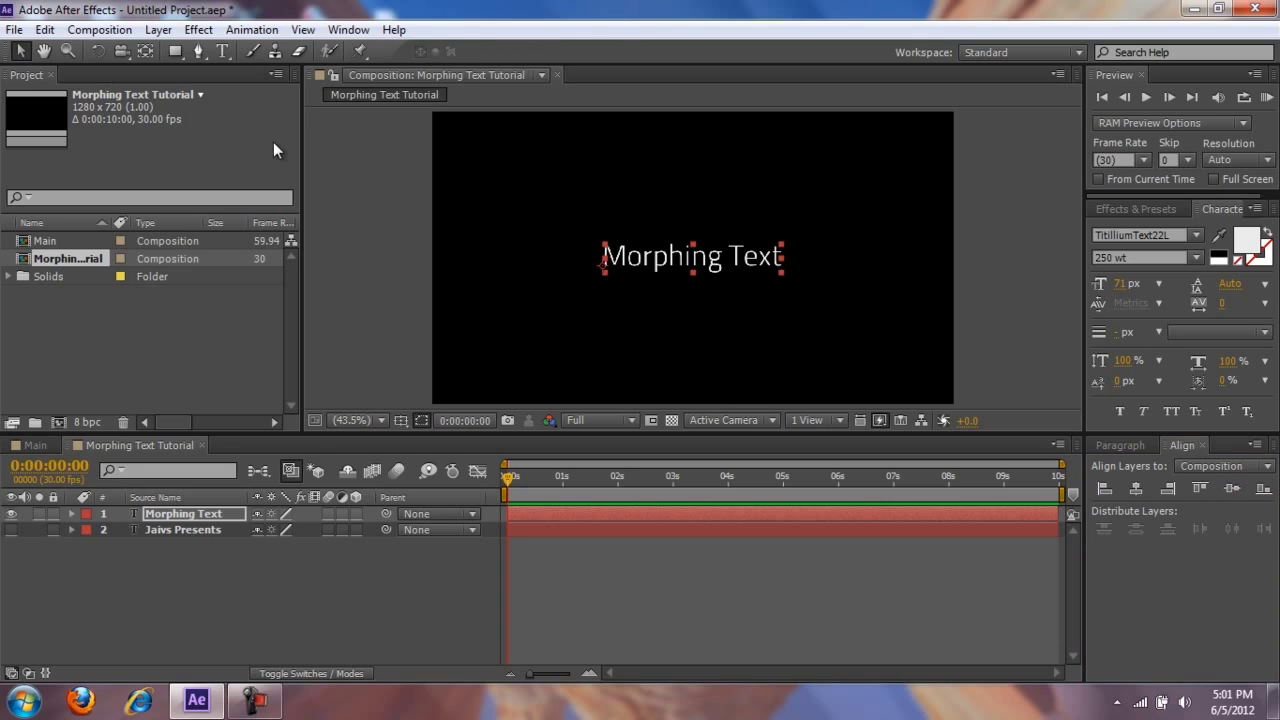
Set the whole Morphing Text line to the thin 1 wt font style.
left_click(222, 51)
triple_click(643, 260)
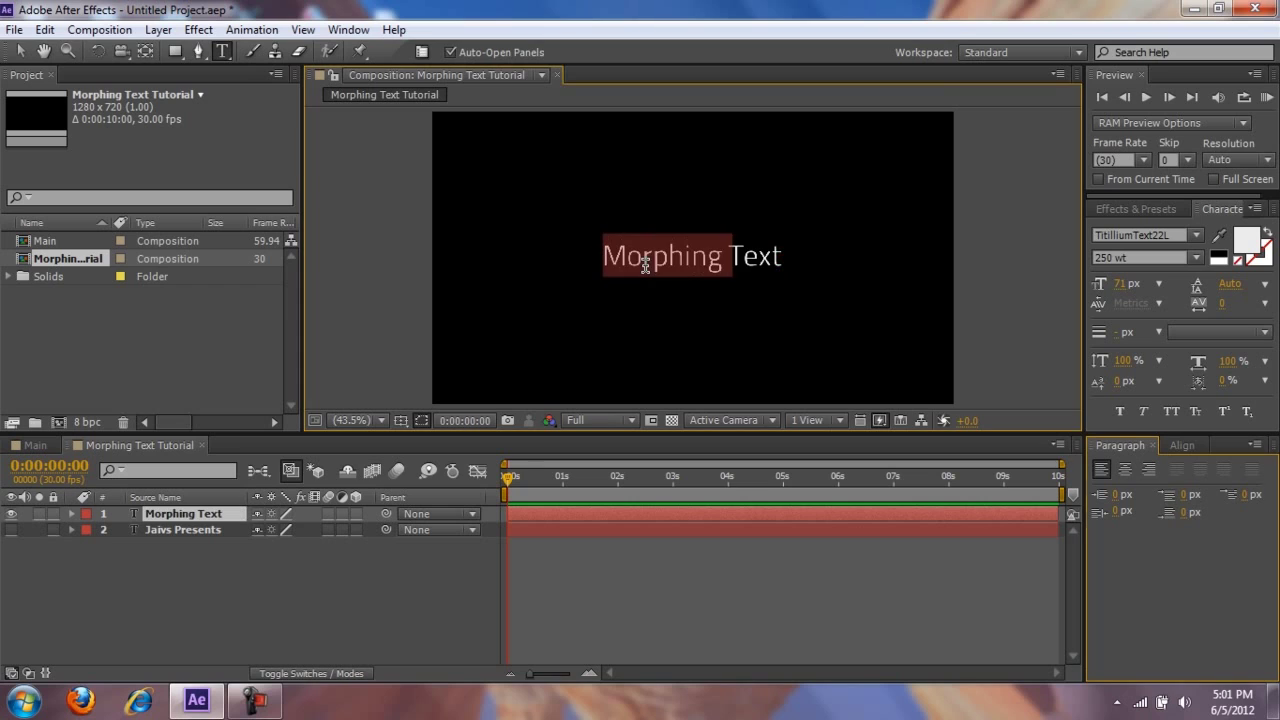
left_click(1186, 258)
left_click(1120, 278)
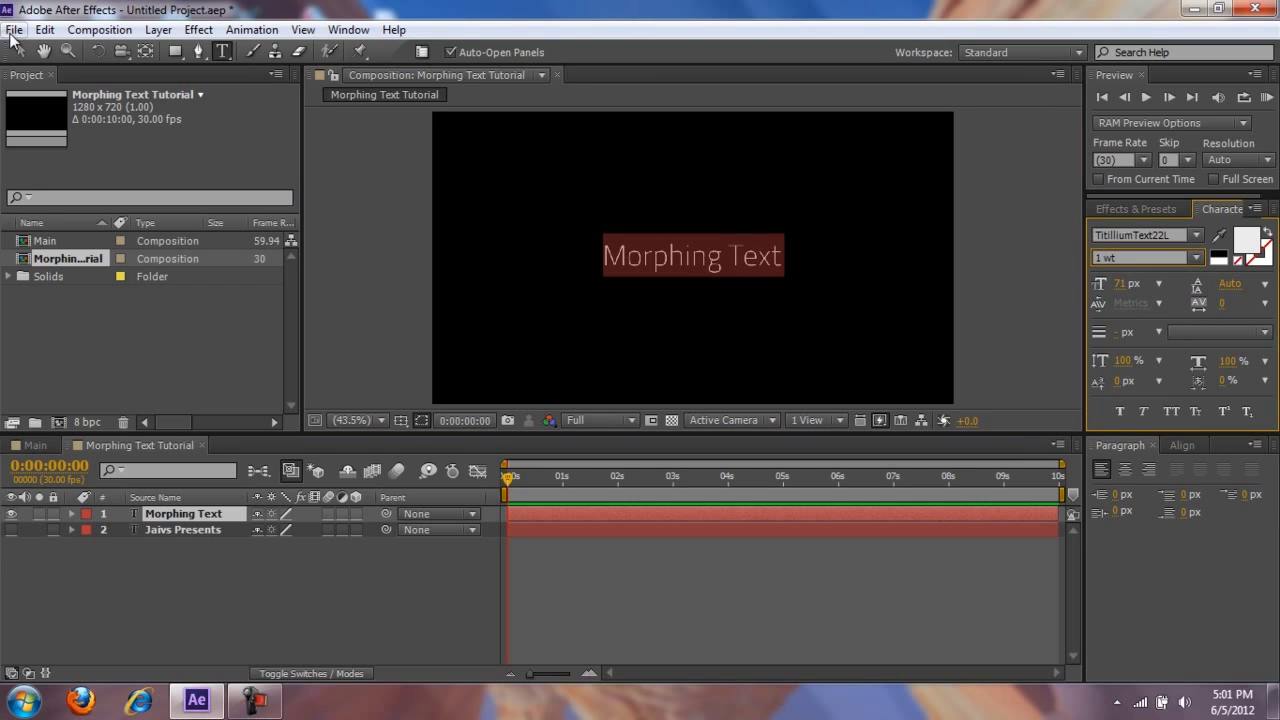
left_click(20, 51)
Hide the Morphing Text layer, then show and select the Jaivs Presents layer.
left_click(207, 575)
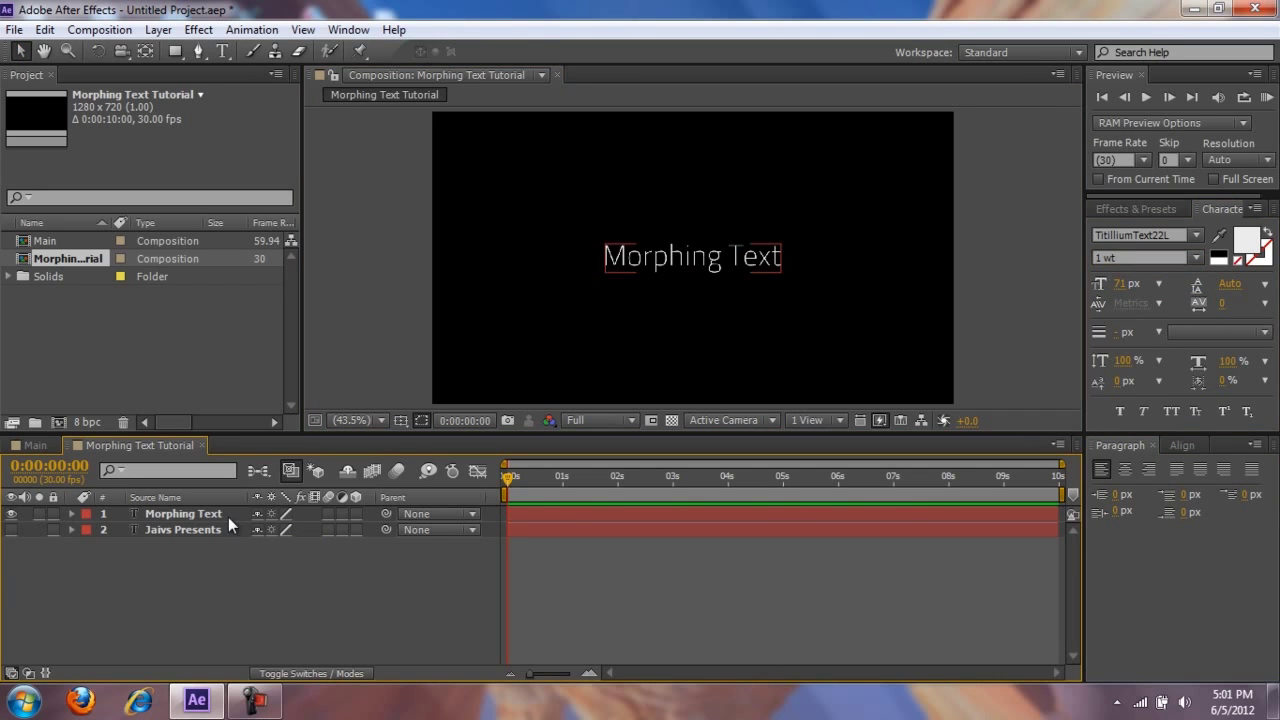
left_click(11, 514)
left_click(11, 530)
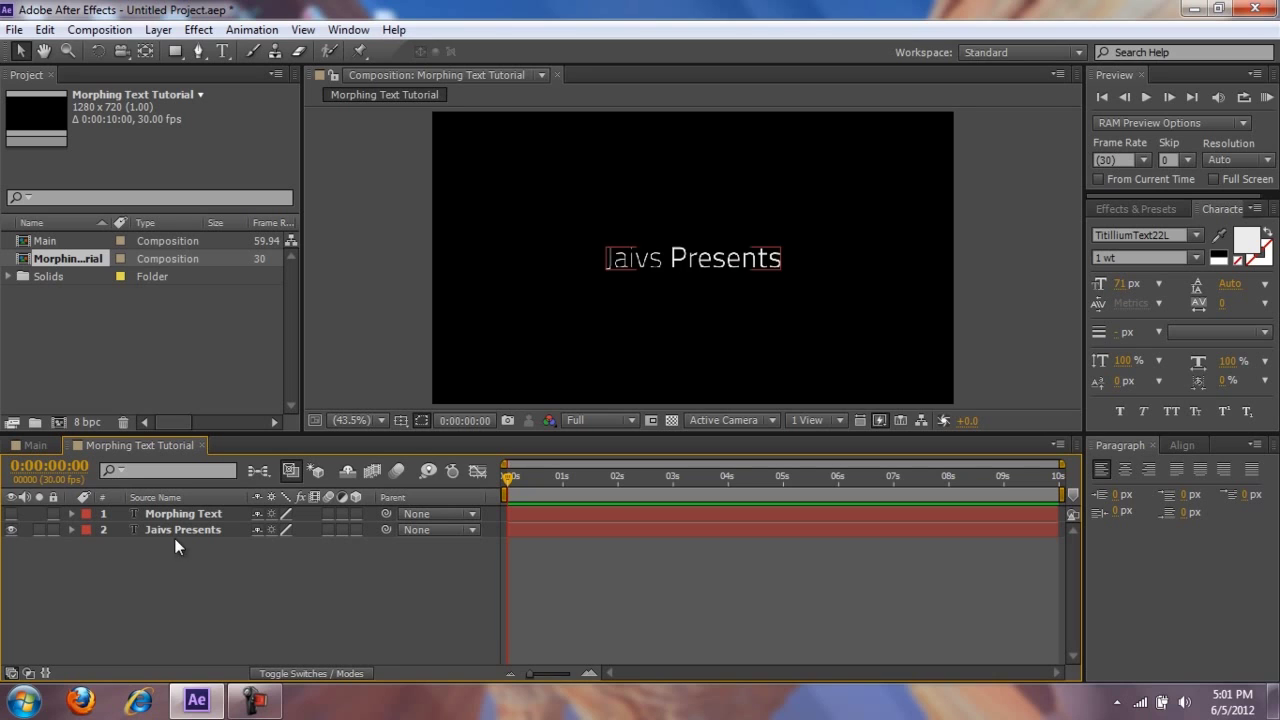
left_click(208, 528)
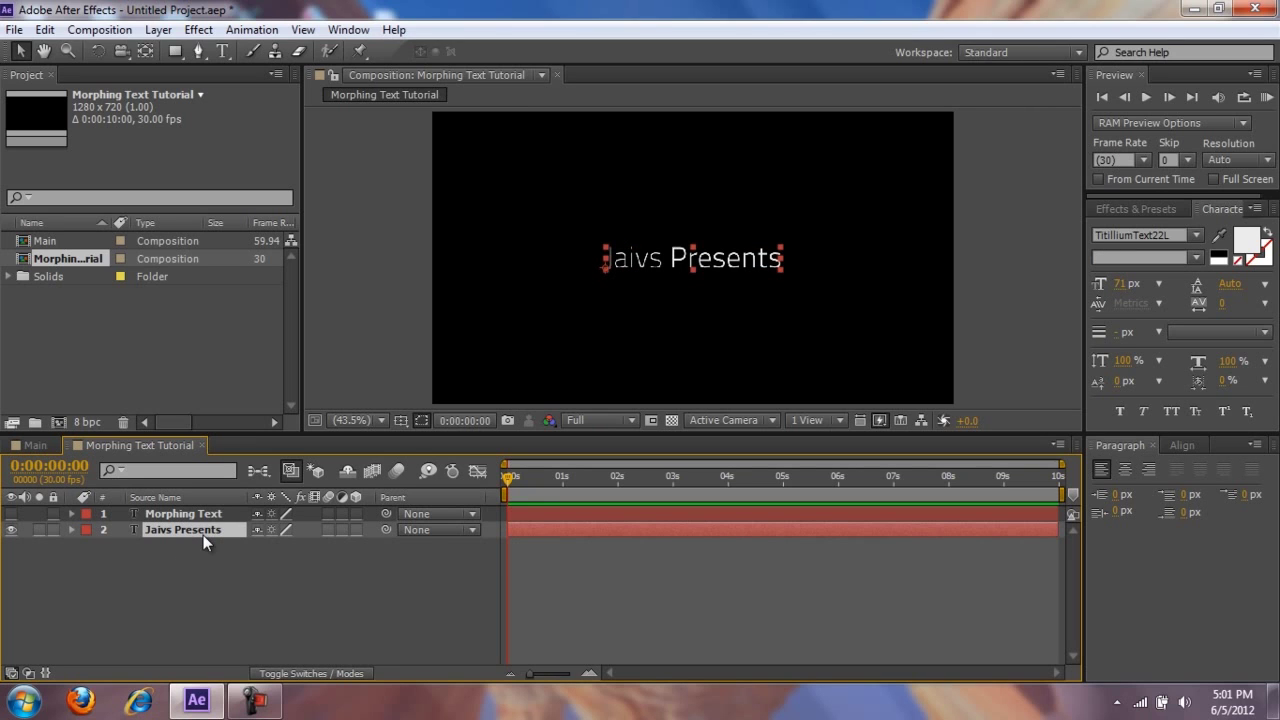
left_click(158, 29)
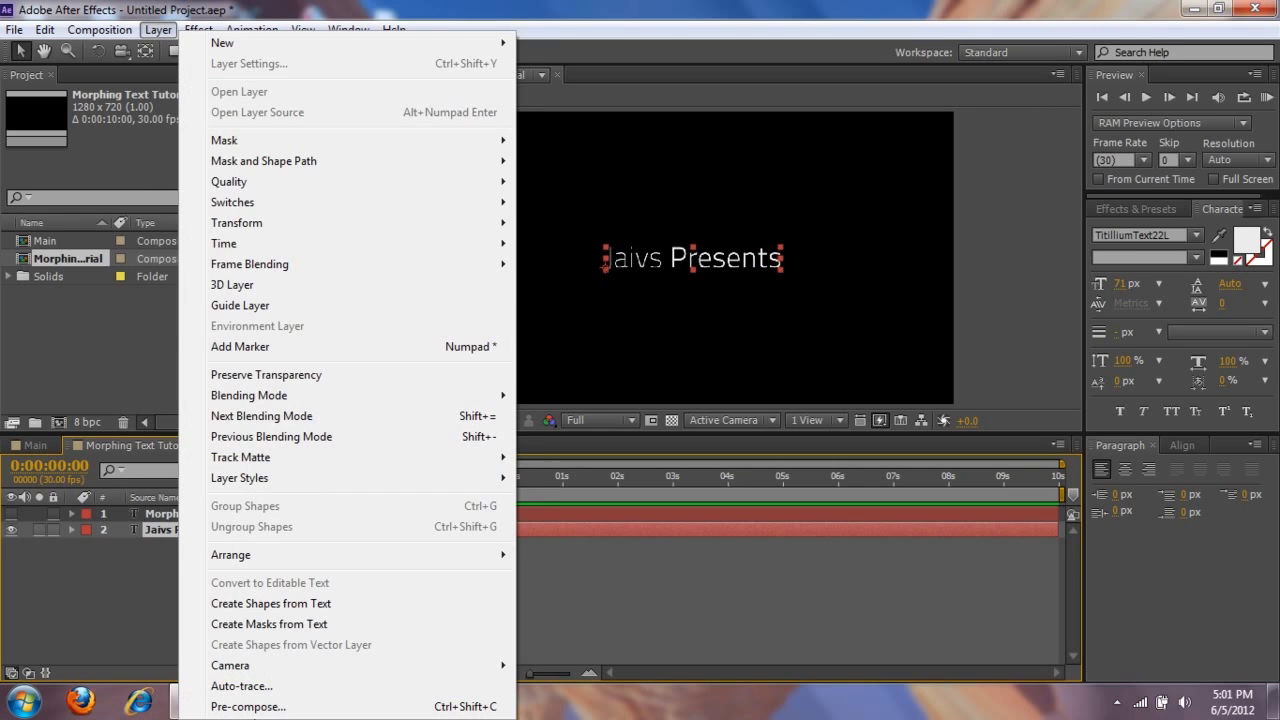
Auto-trace the Jaivs Presents layer at the current frame using the Luminance channel.
left_click(242, 686)
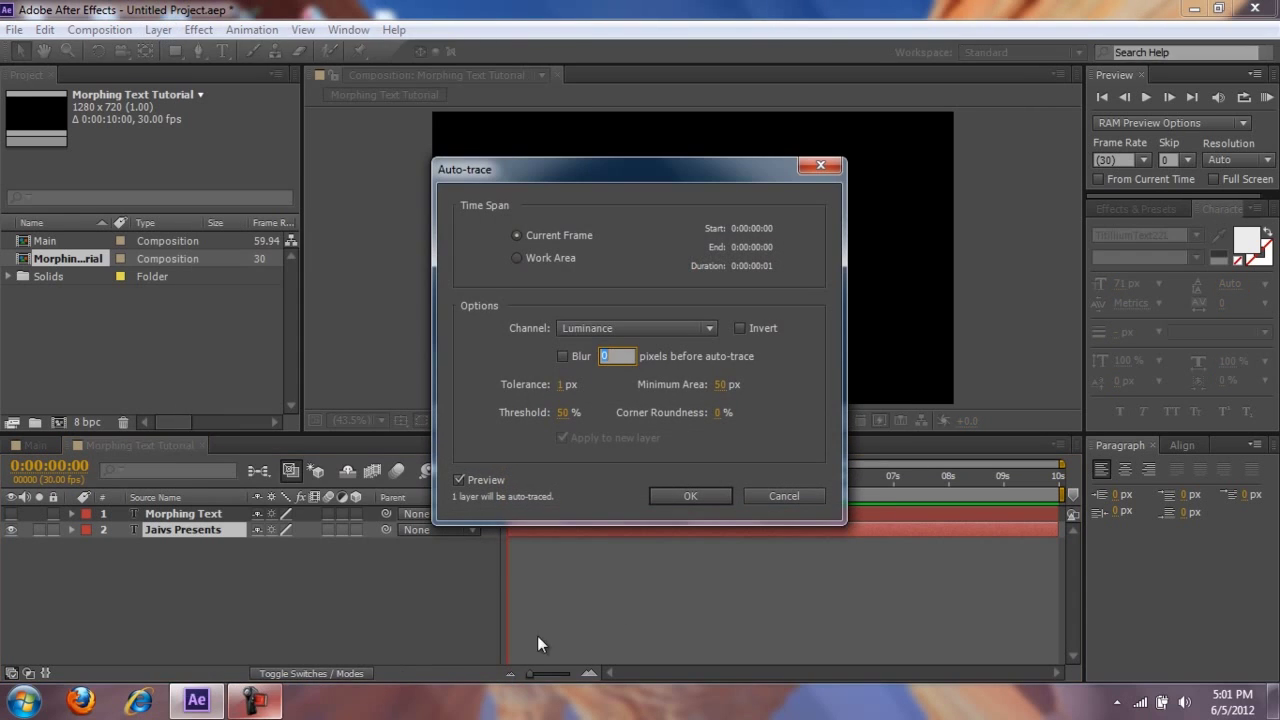
left_click(646, 328)
left_click(630, 437)
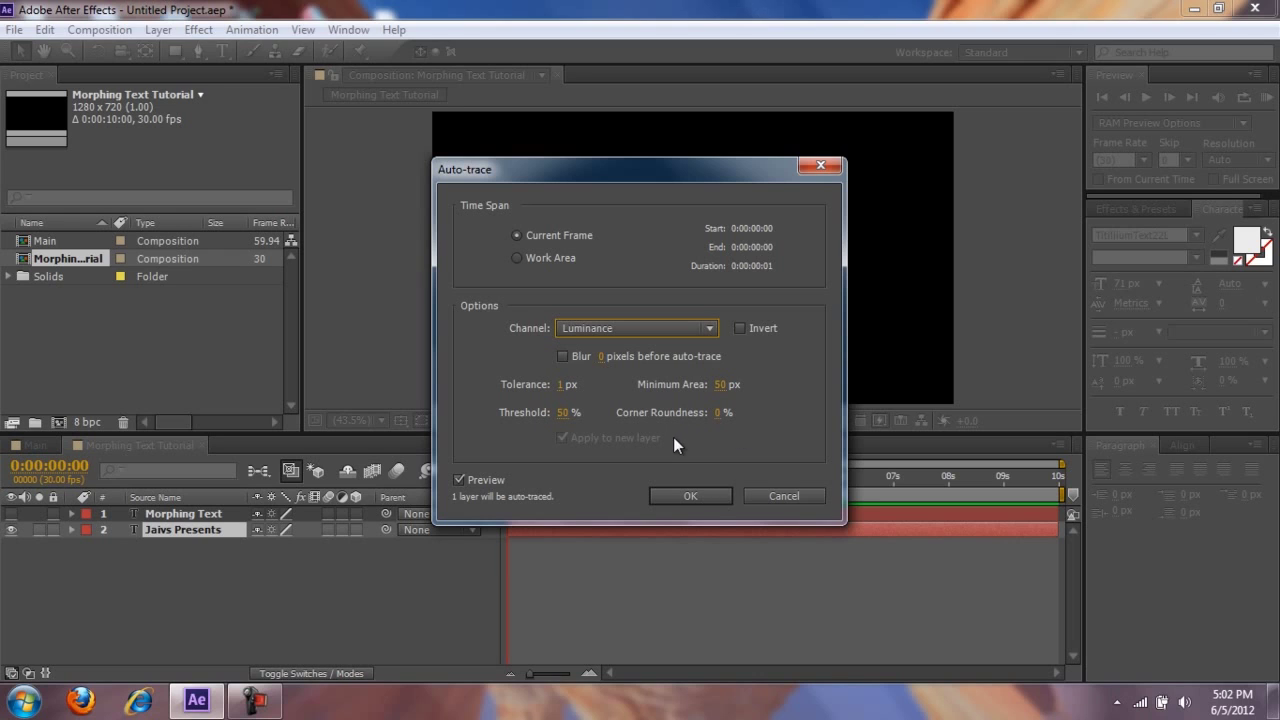
left_click(704, 496)
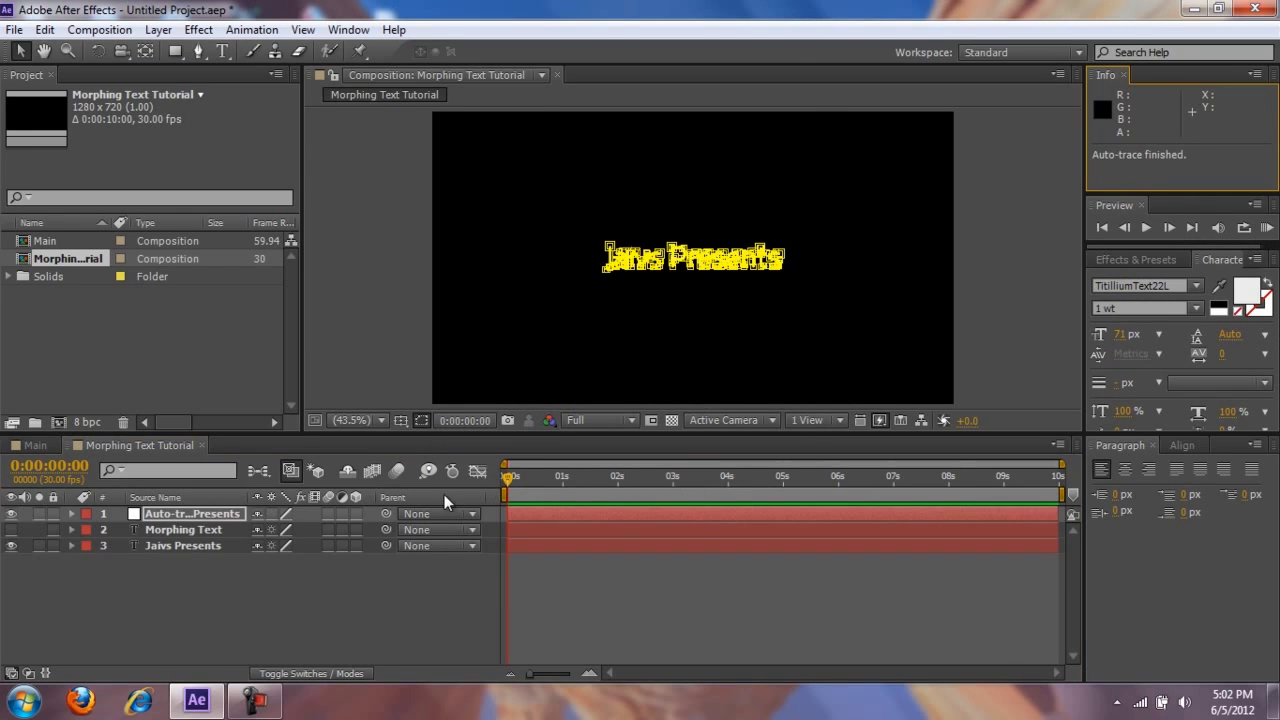
Hide the traced Jaivs Presents layer and show and select the Morphing Text layer.
left_click(11, 554)
left_click(11, 513)
left_click(11, 529)
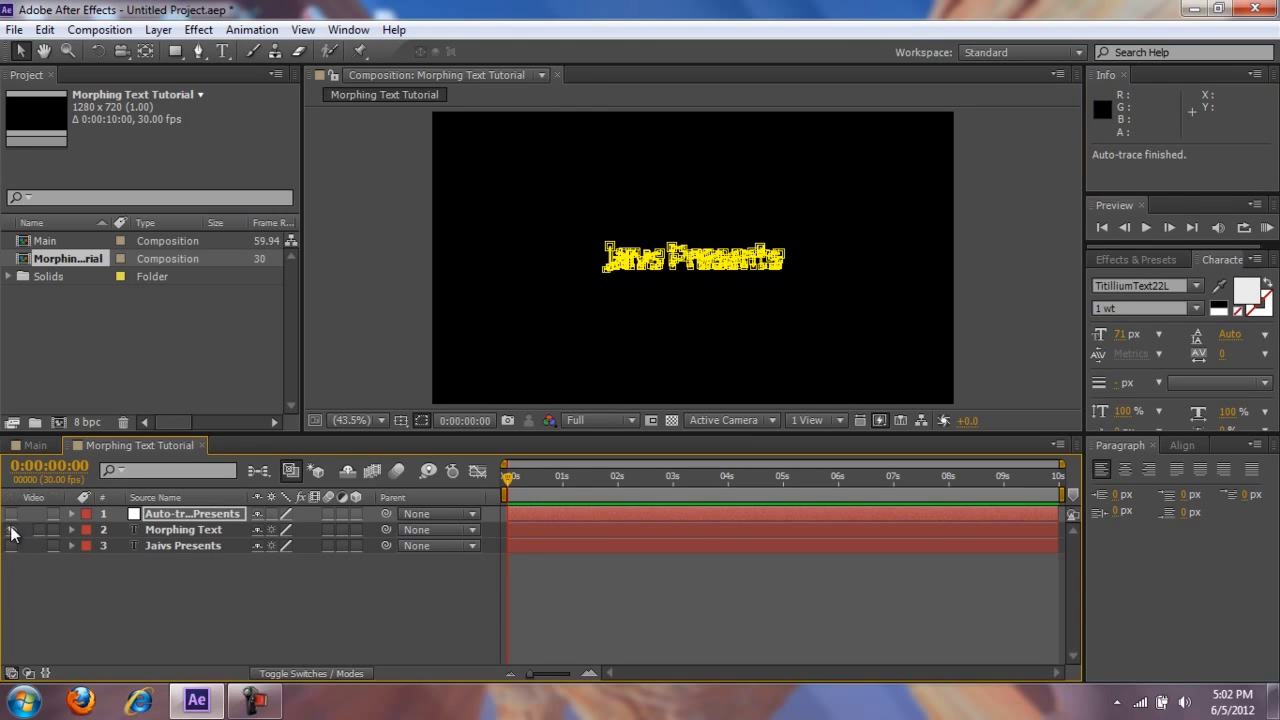
left_click(165, 535)
Auto-trace Morphing Text, then hide the original and show the traced Jaivs Presents layer.
left_click(158, 30)
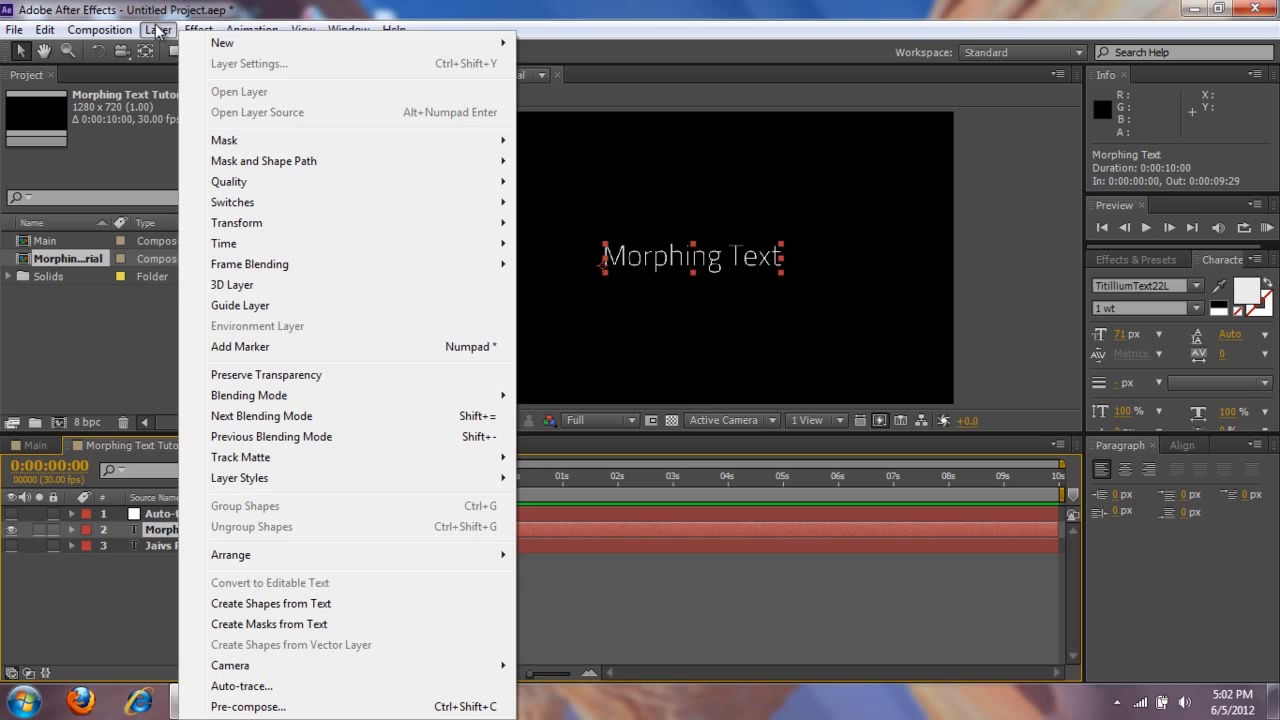
left_click(241, 686)
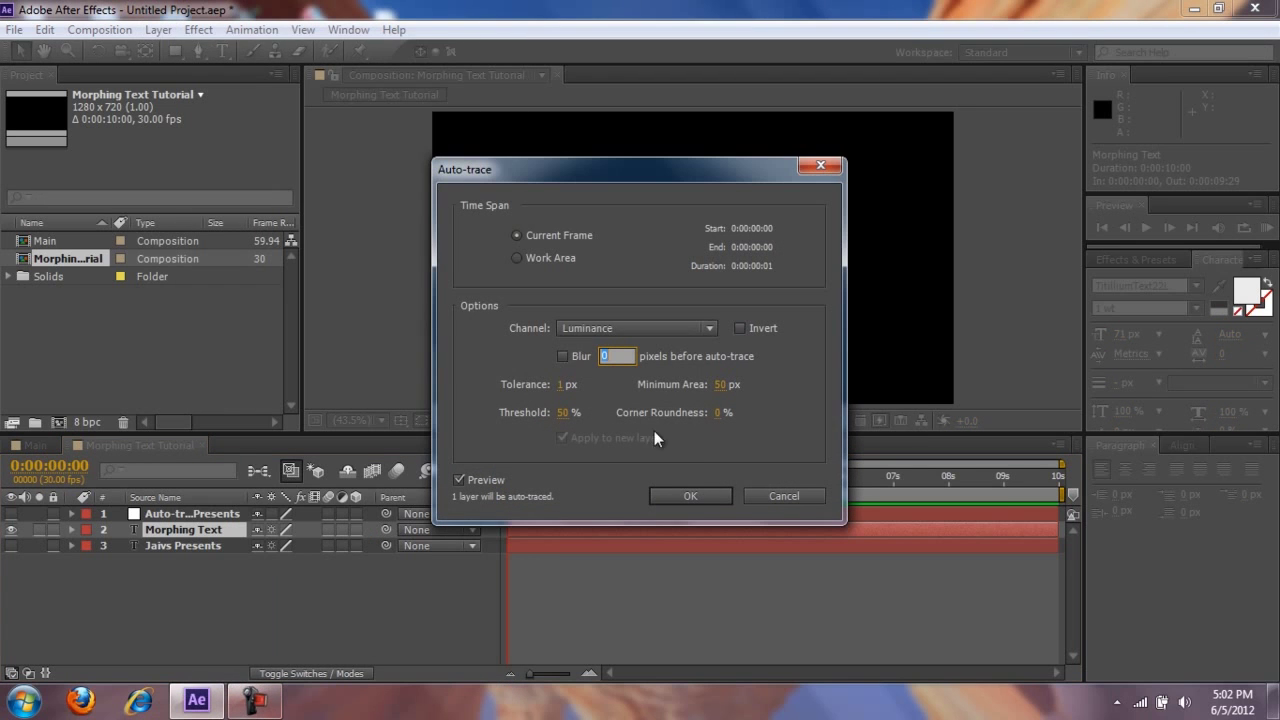
left_click(703, 504)
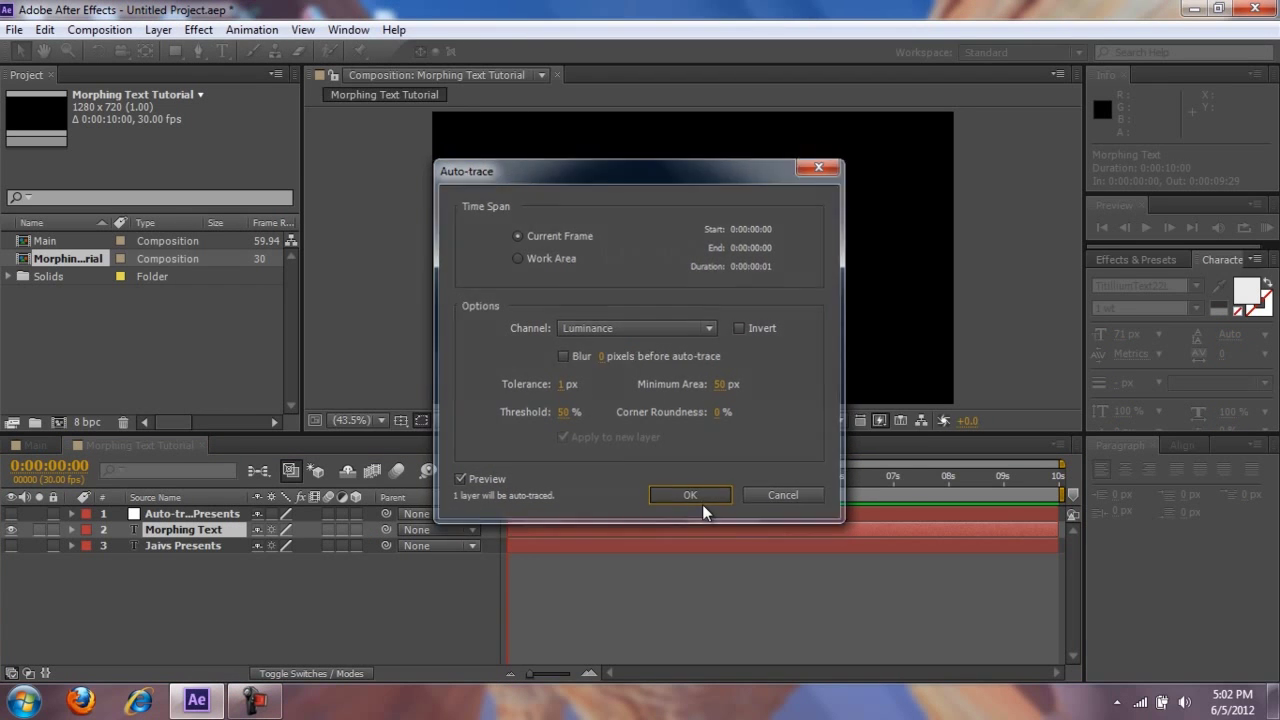
left_click(11, 545)
left_click(11, 529)
Rename the traced Jaivs Presents layer to 'Morphing Text'.
left_click(11, 513)
left_click(165, 532)
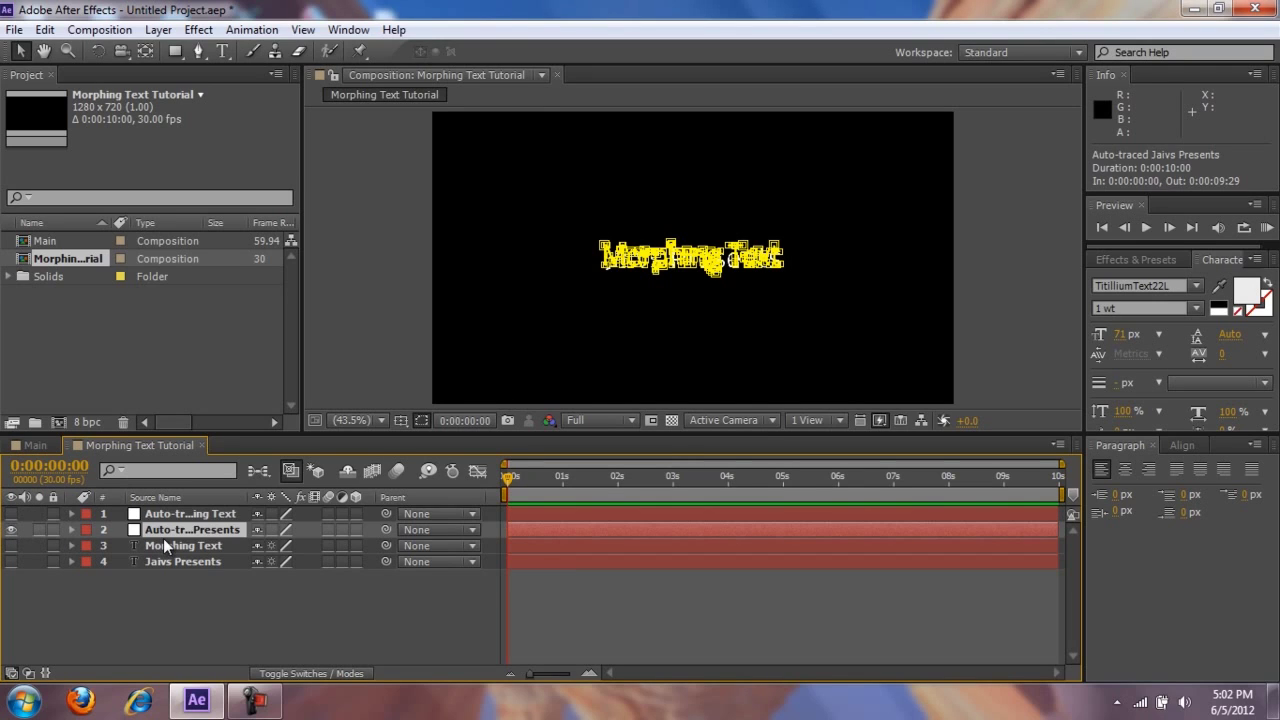
key("Return")
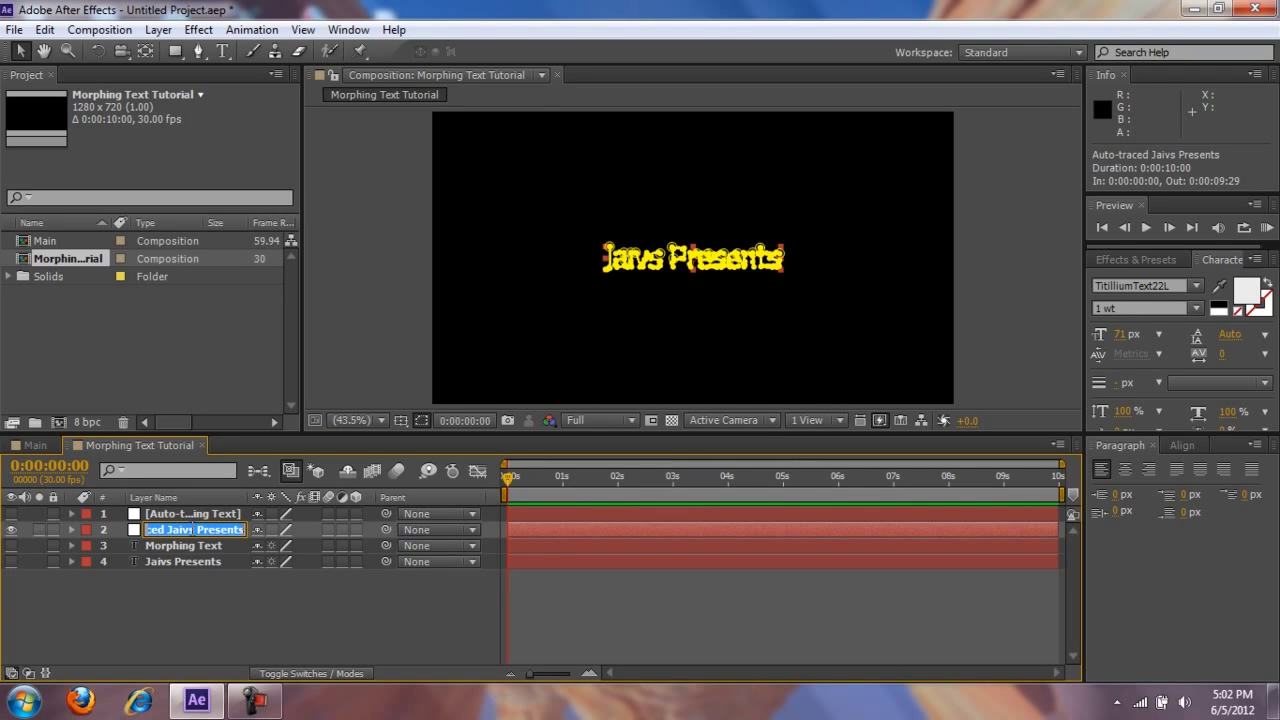
type("M")
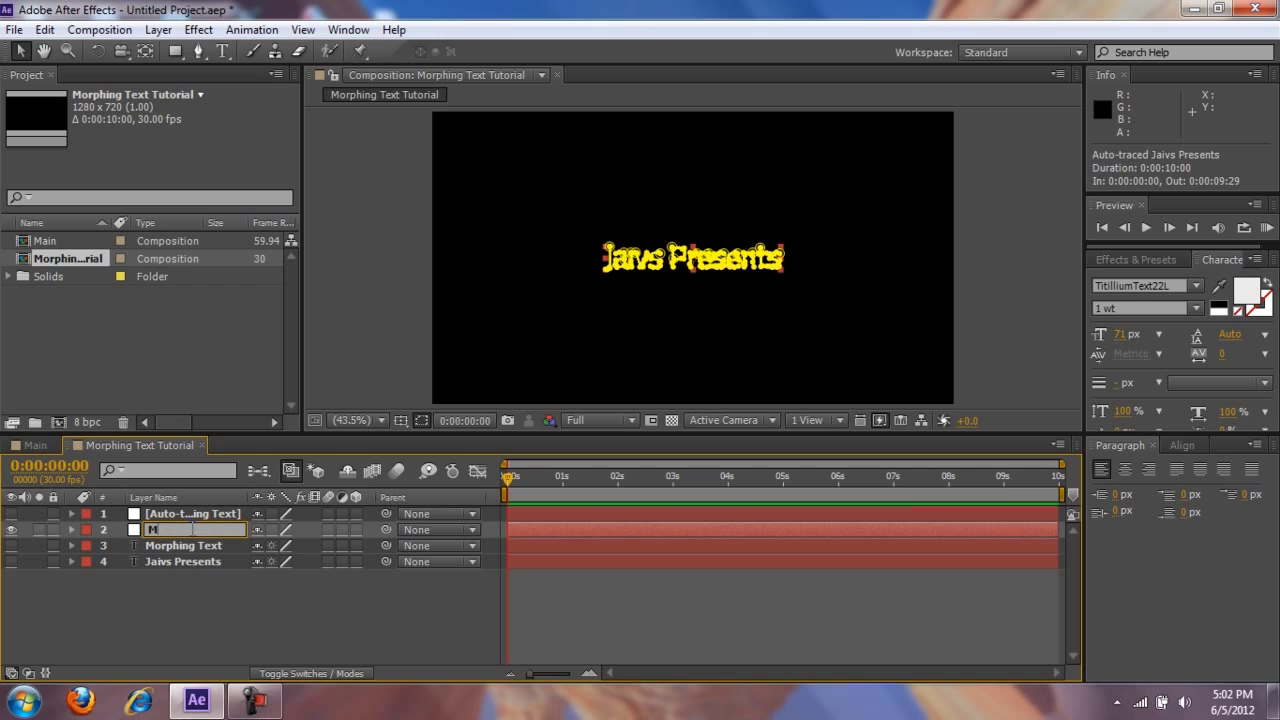
type("orphing Text")
key("Return")
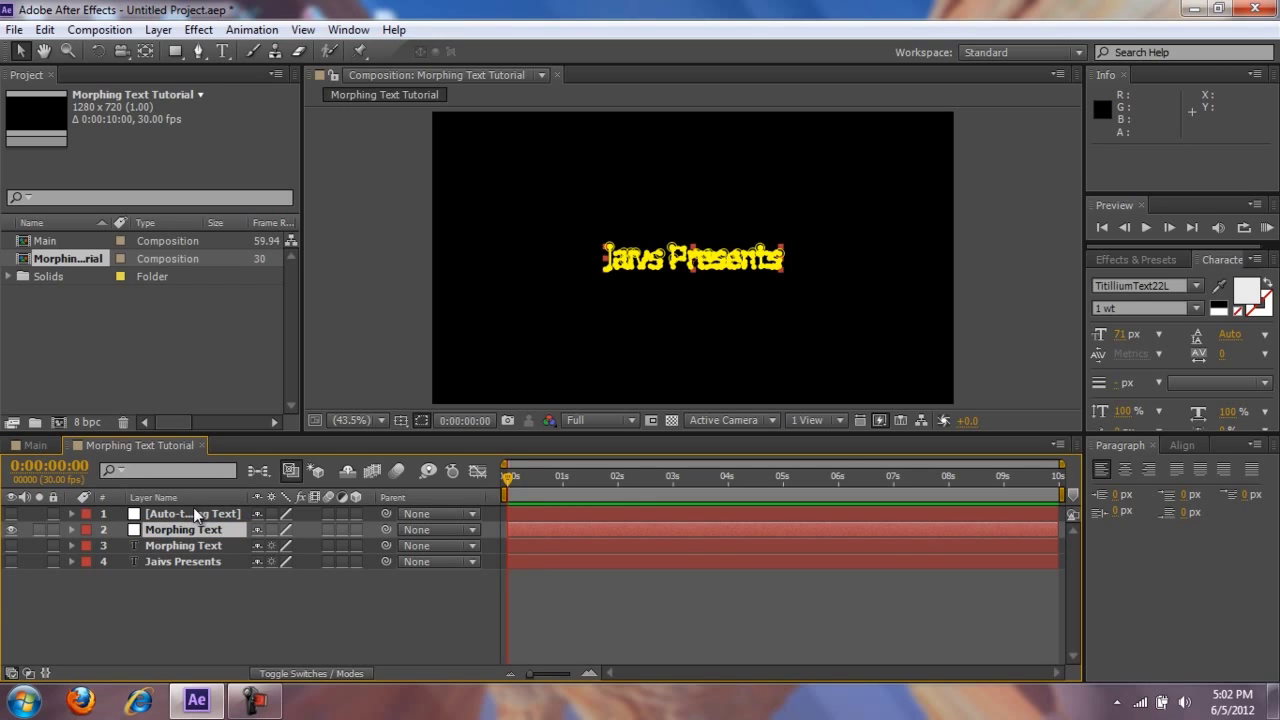
Rename the traced Morphing Text layer to '2nd Text Autotrace'.
left_click(196, 513)
key("Return")
type("2nd Text A")
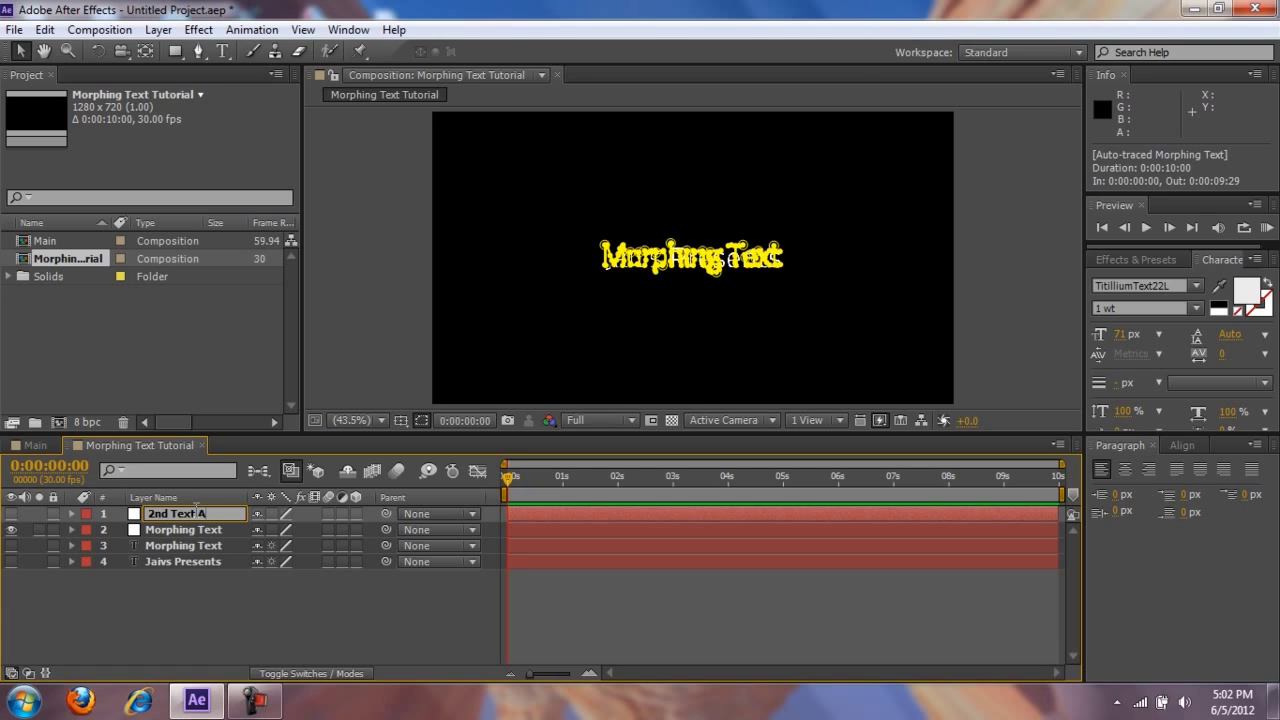
type("utotrace")
key("Return")
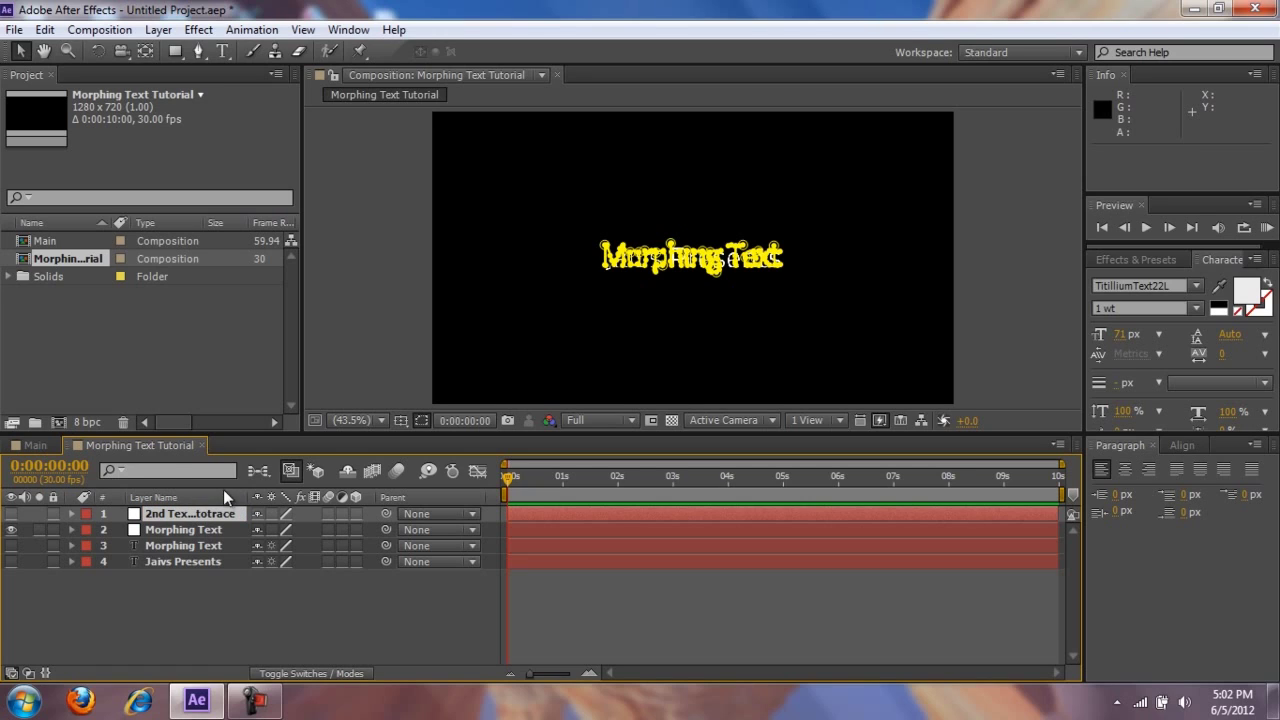
right_click(93, 445)
Maximise the timeline and reveal the Morphing Text layer's mask paths with M.
left_click(173, 131)
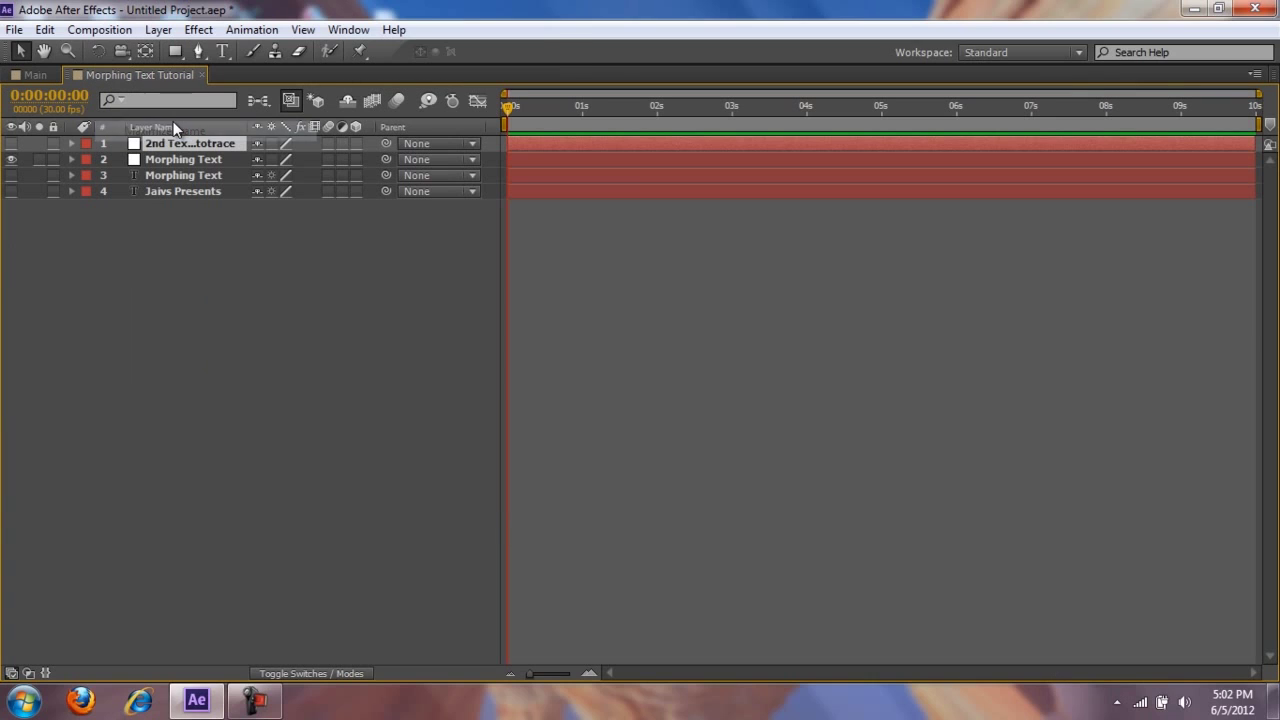
left_click(141, 161)
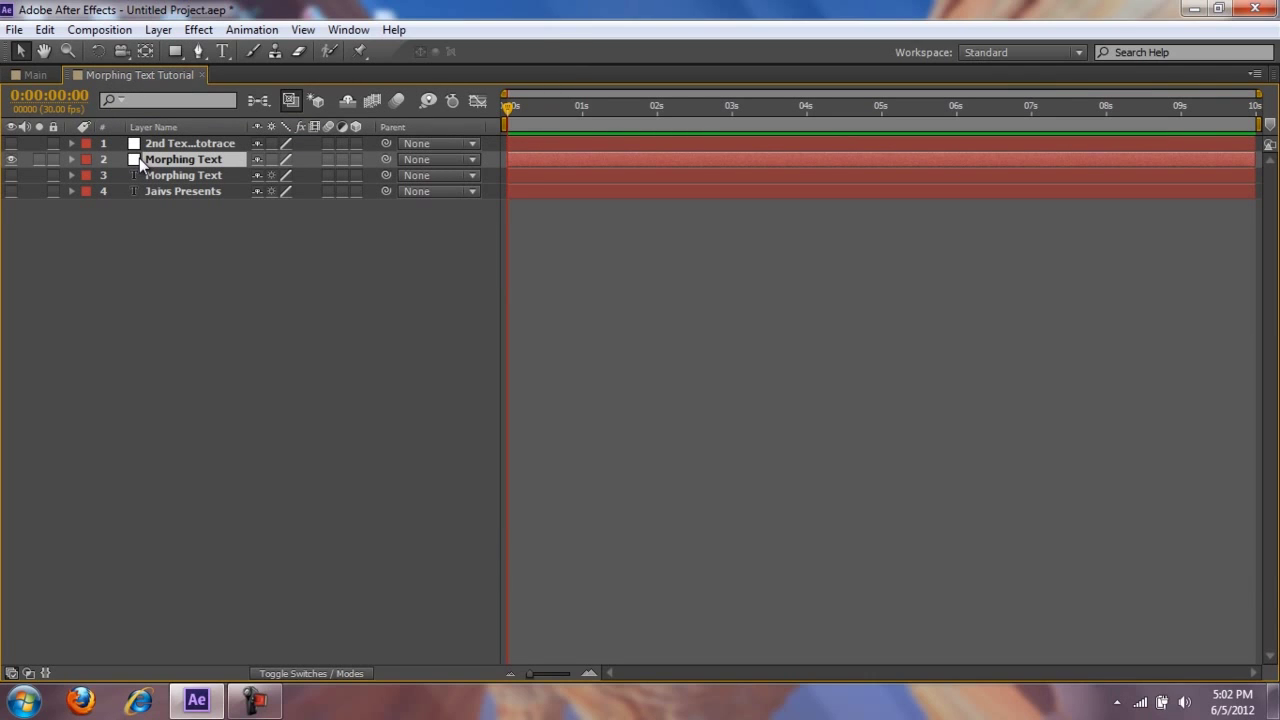
key("m")
scroll(163, 218, "down", 3)
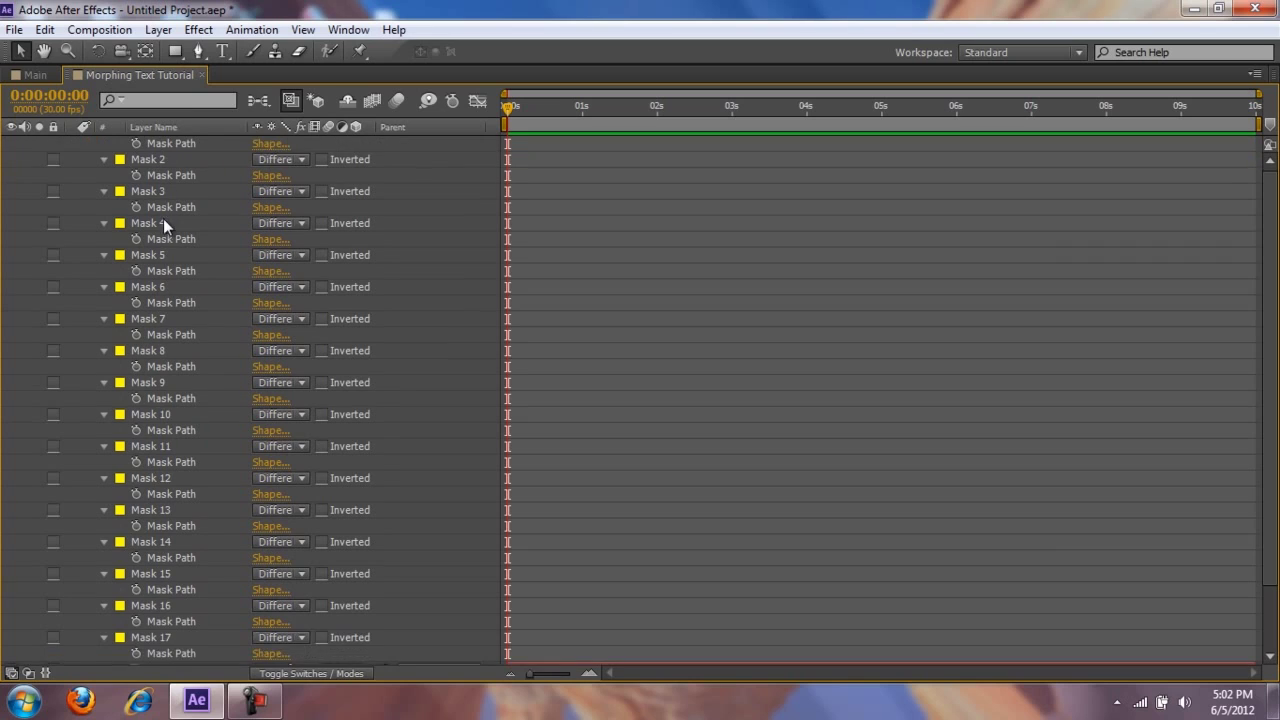
scroll(186, 209, "up", 3)
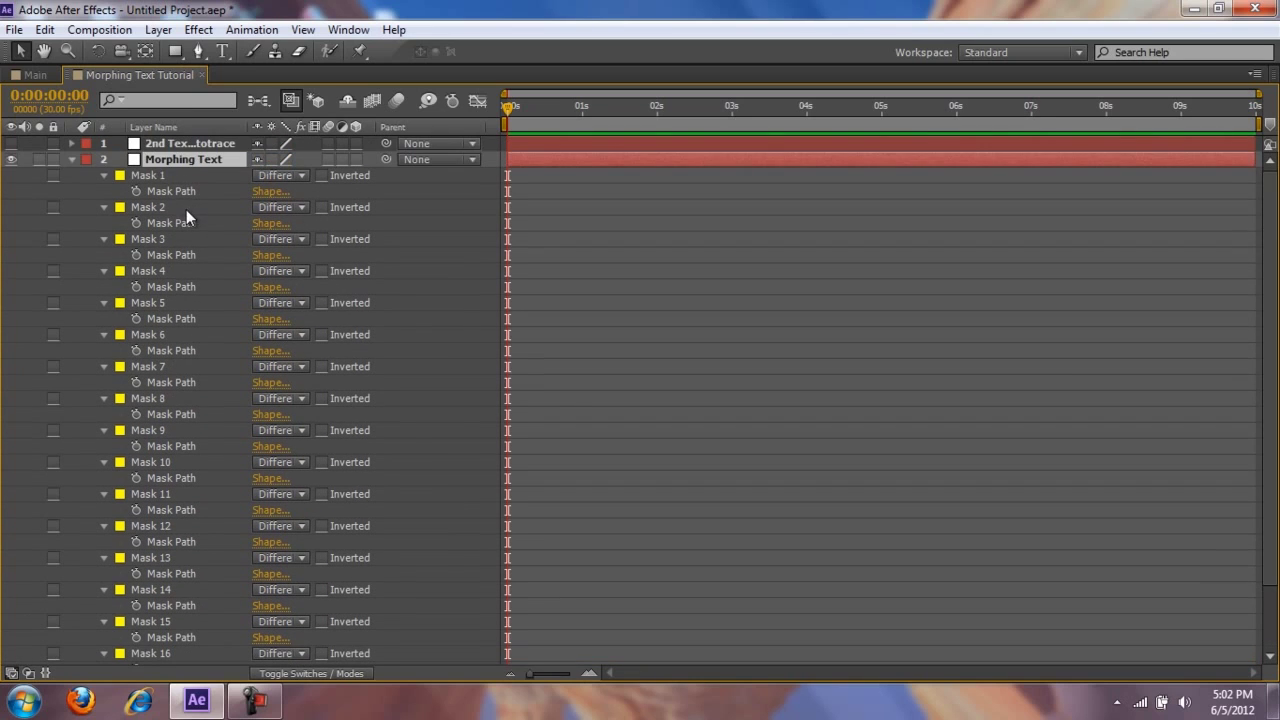
Reveal and review the 17 Mask Path entries on the 2nd Text Autotrace layer.
left_click(174, 147)
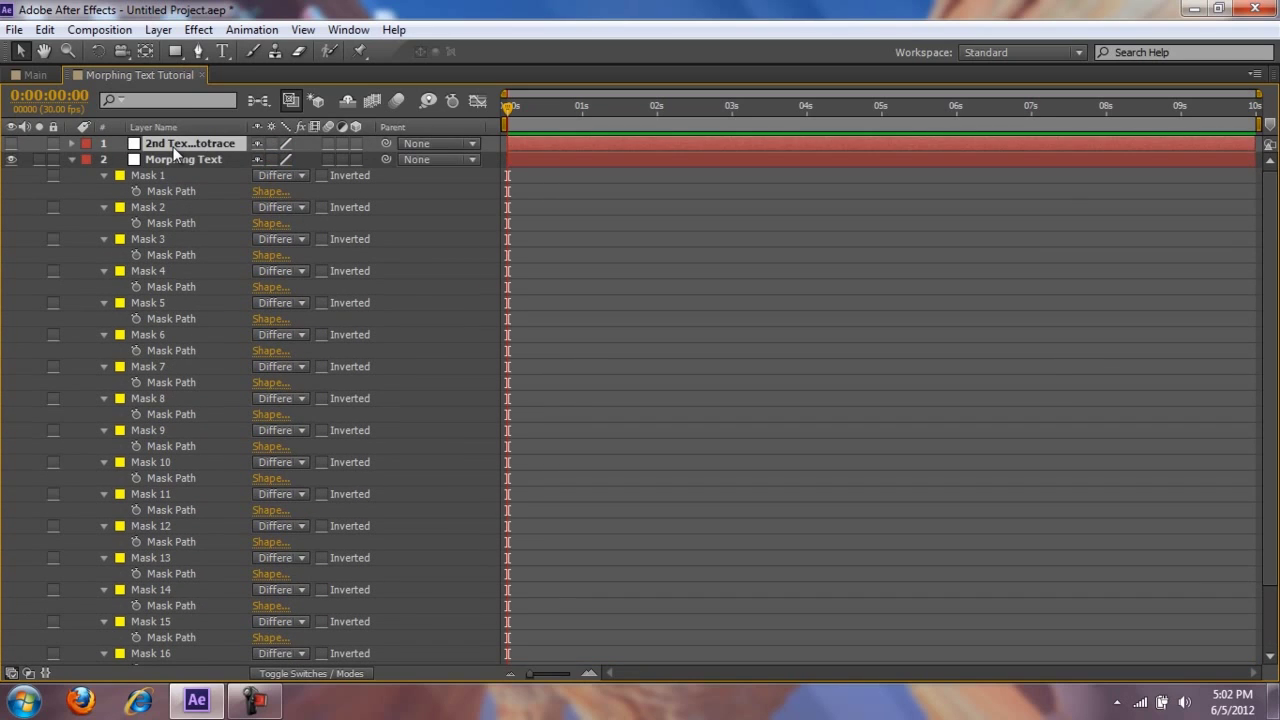
key("ctrl+v")
scroll(184, 269, "down", 5)
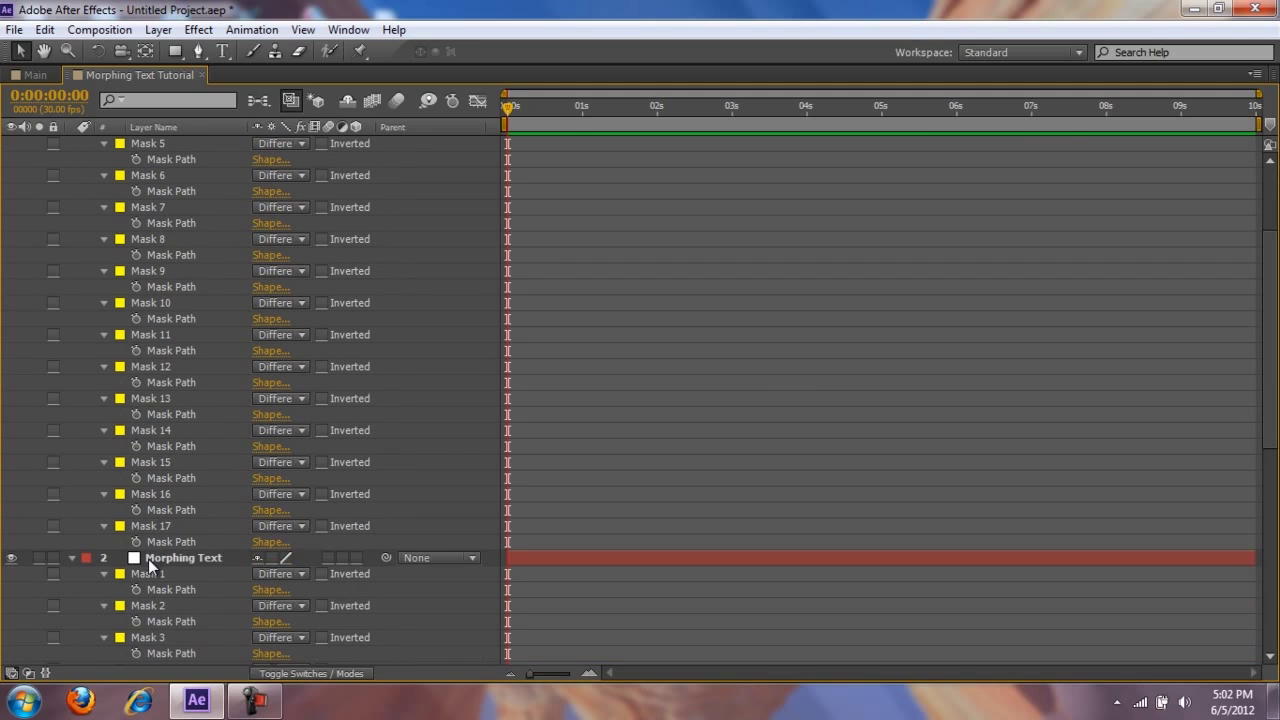
scroll(157, 543, "up", 5)
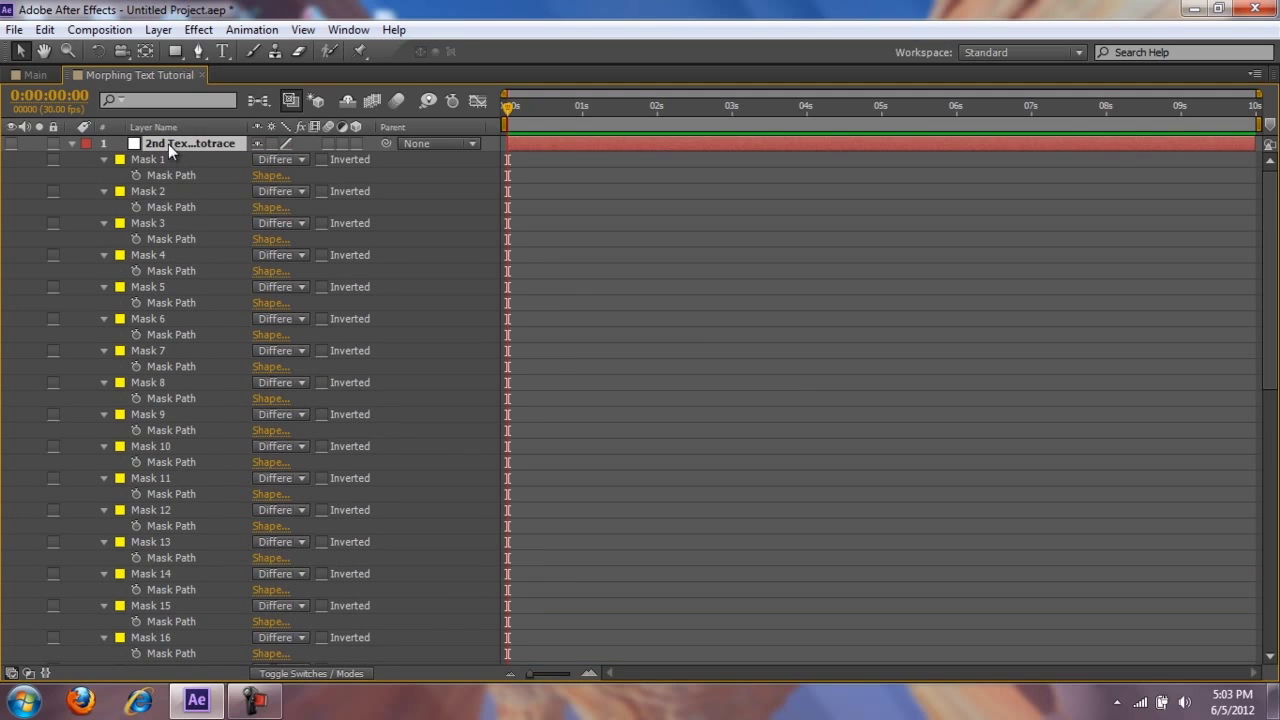
scroll(157, 350, "down", 5)
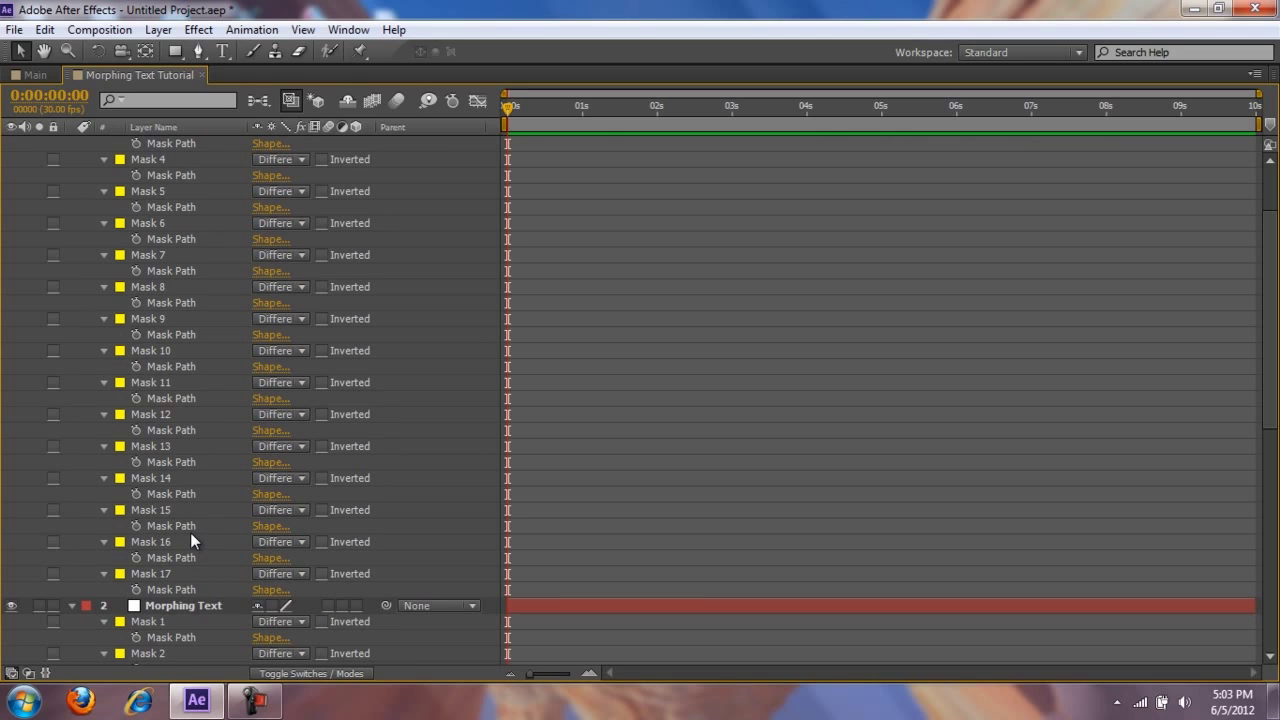
scroll(227, 521, "down", 5)
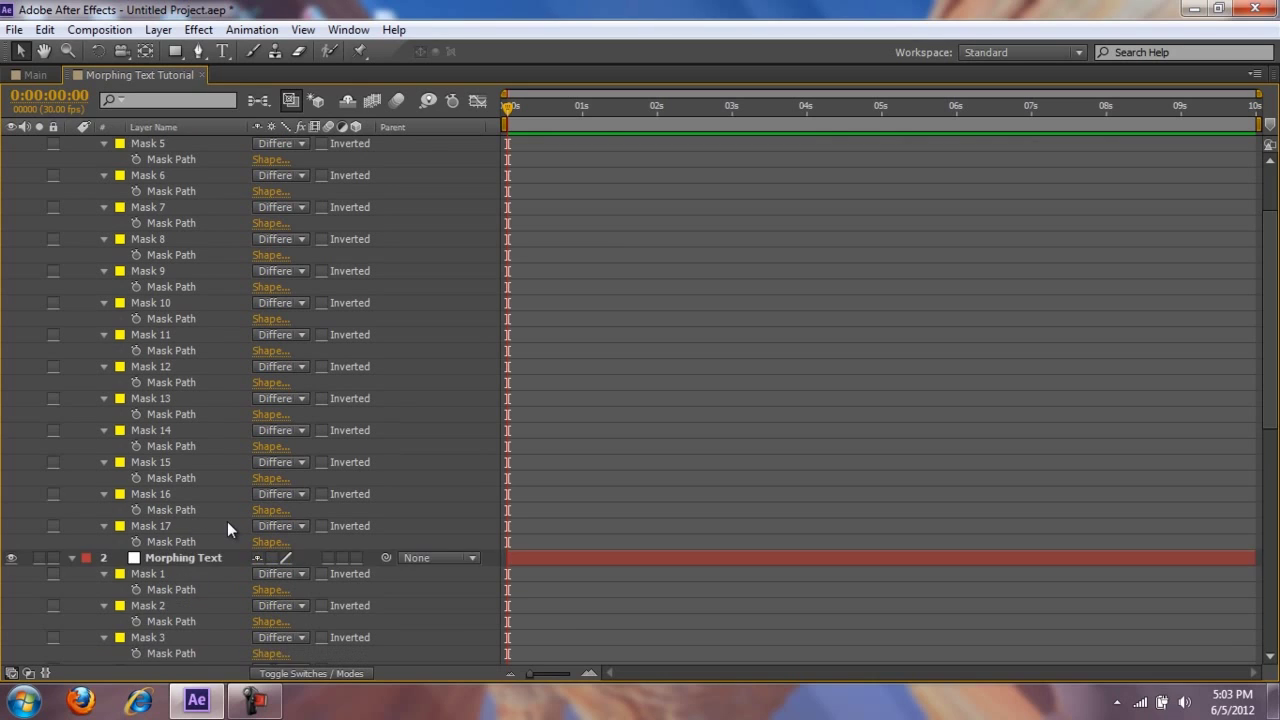
scroll(227, 524, "up", 7)
scroll(224, 522, "up", 3)
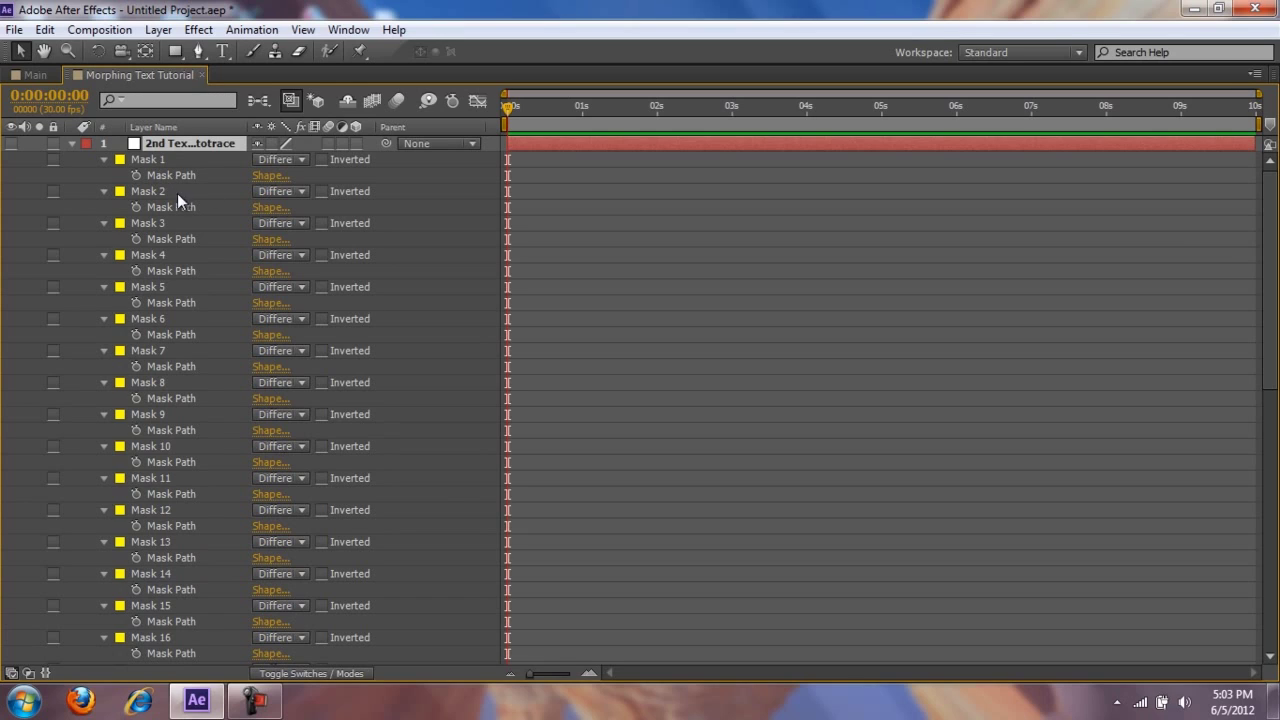
Select the Mask Path properties of Masks 1–17 on 2nd Text Autotrace.
left_click(170, 176)
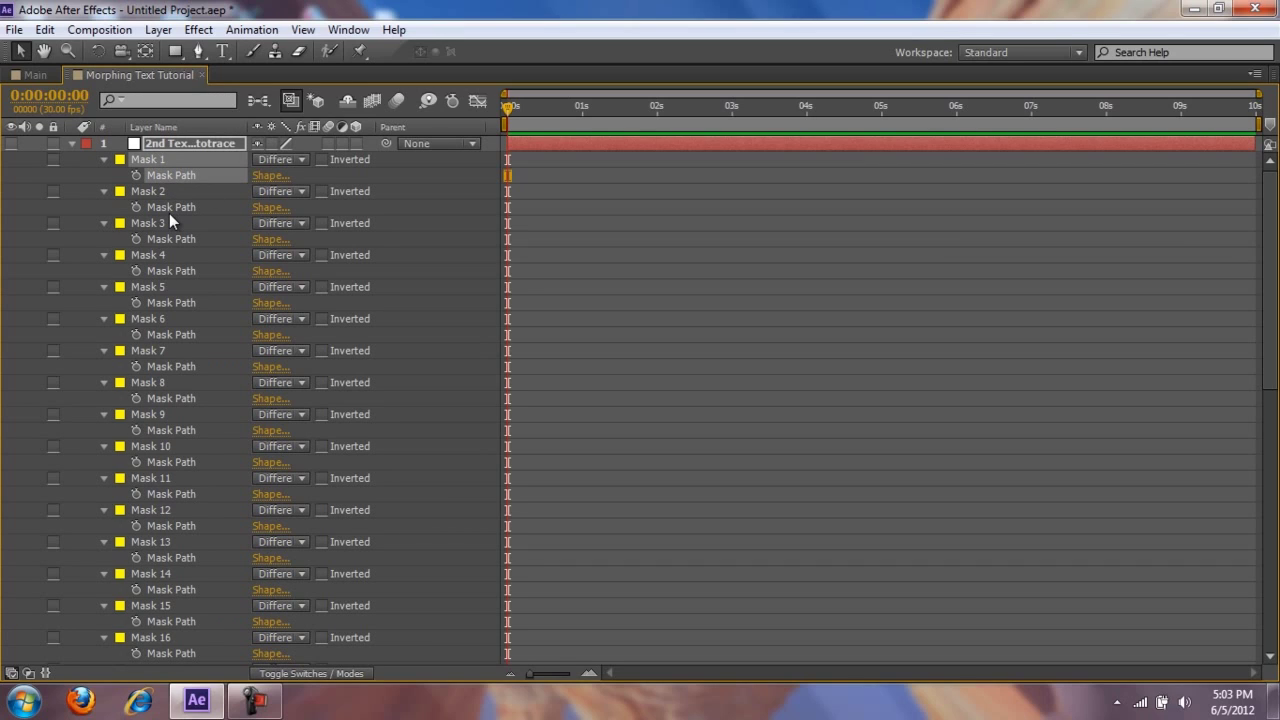
left_click(168, 206, "shift")
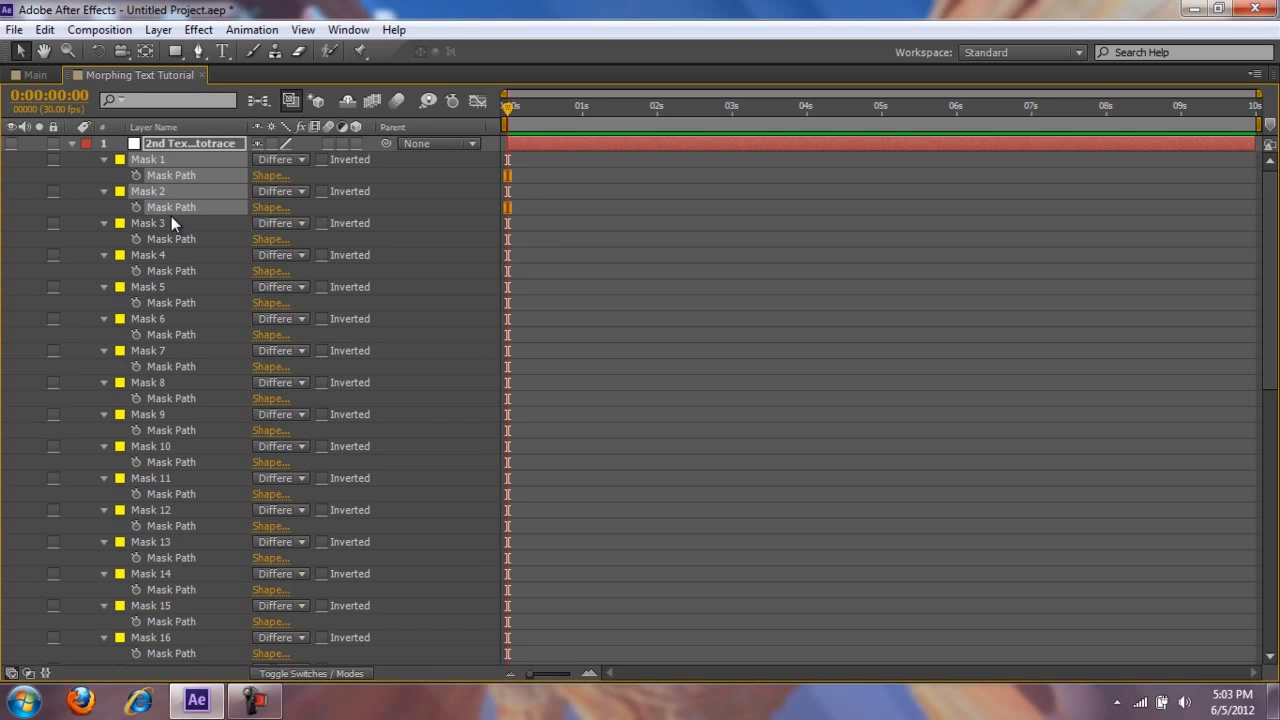
left_click(167, 240, "shift")
left_click(172, 272, "shift")
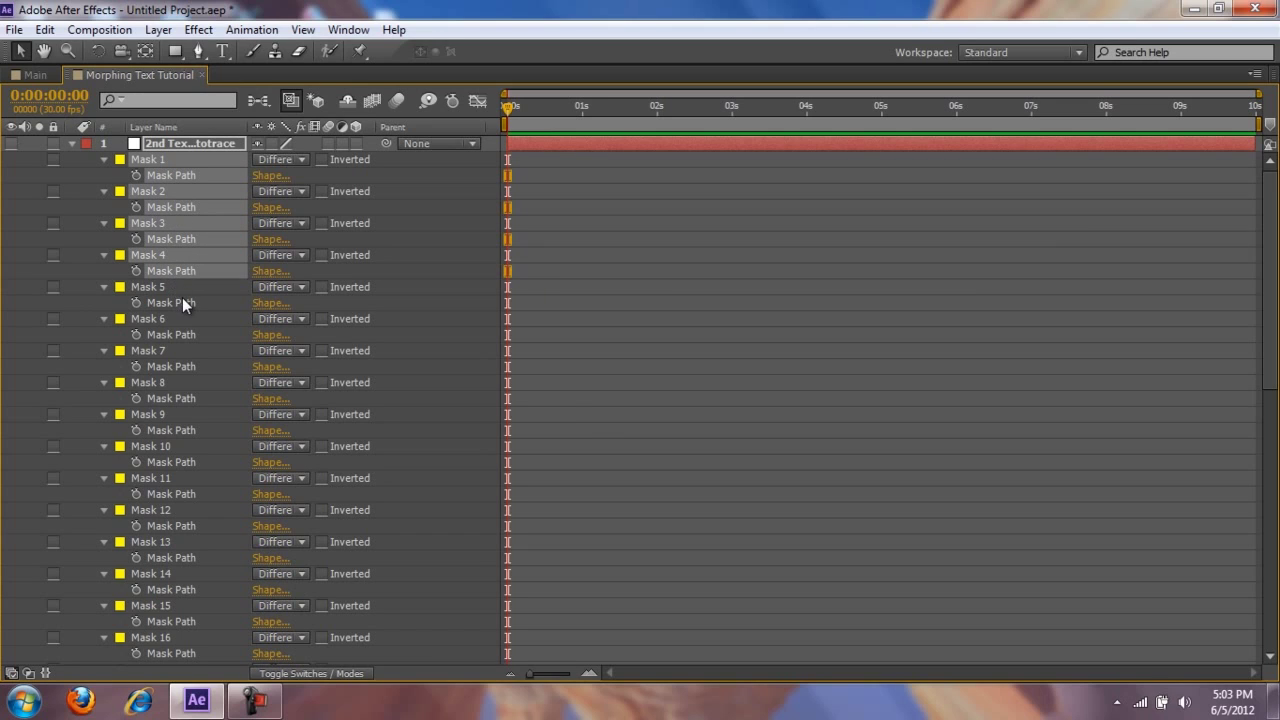
left_click(182, 300, "shift")
left_click(173, 338, "shift")
left_click(174, 366, "shift")
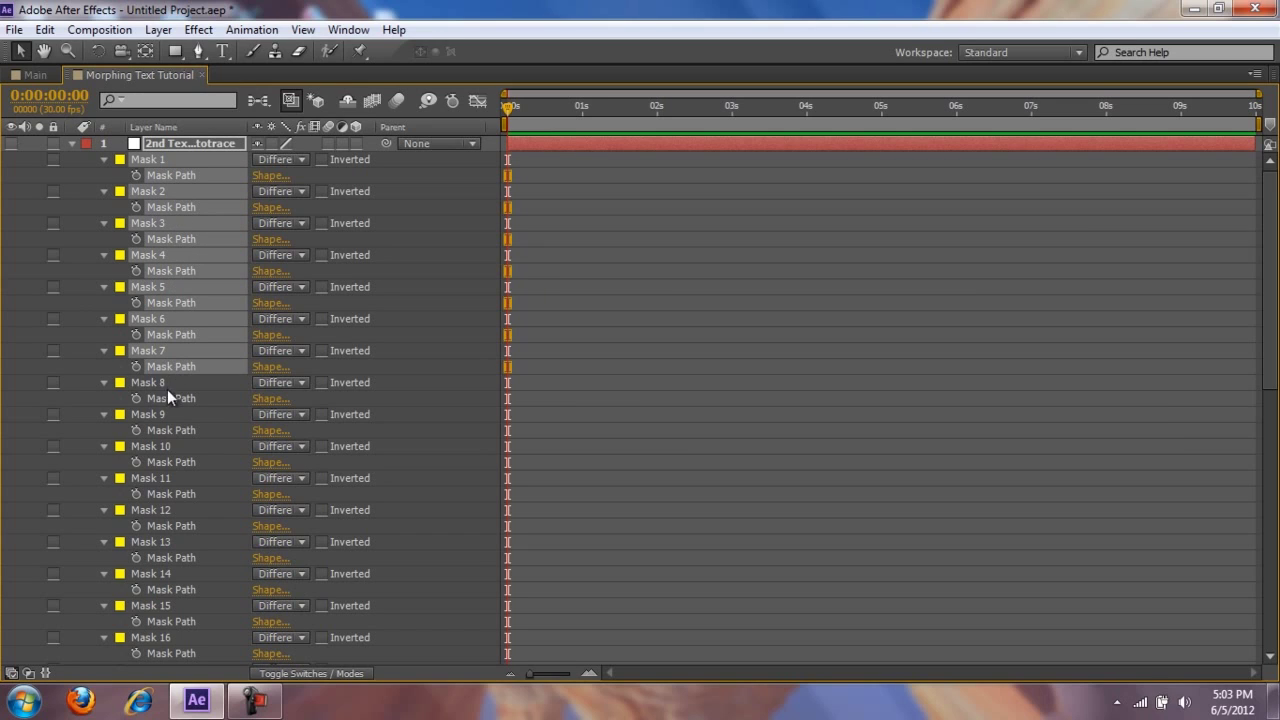
left_click(167, 398, "shift")
left_click(173, 430, "shift")
left_click(180, 462, "shift")
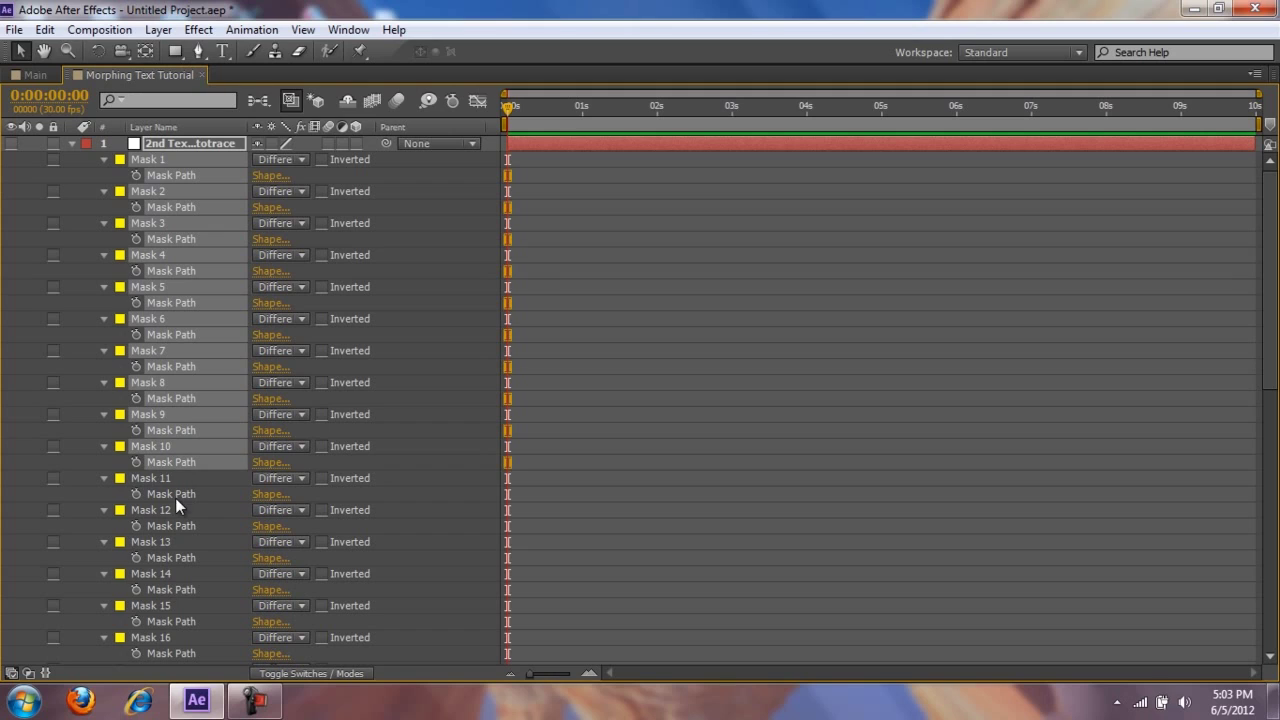
left_click(175, 494, "shift")
left_click(177, 526, "shift")
left_click(179, 555, "shift")
left_click(178, 590, "shift")
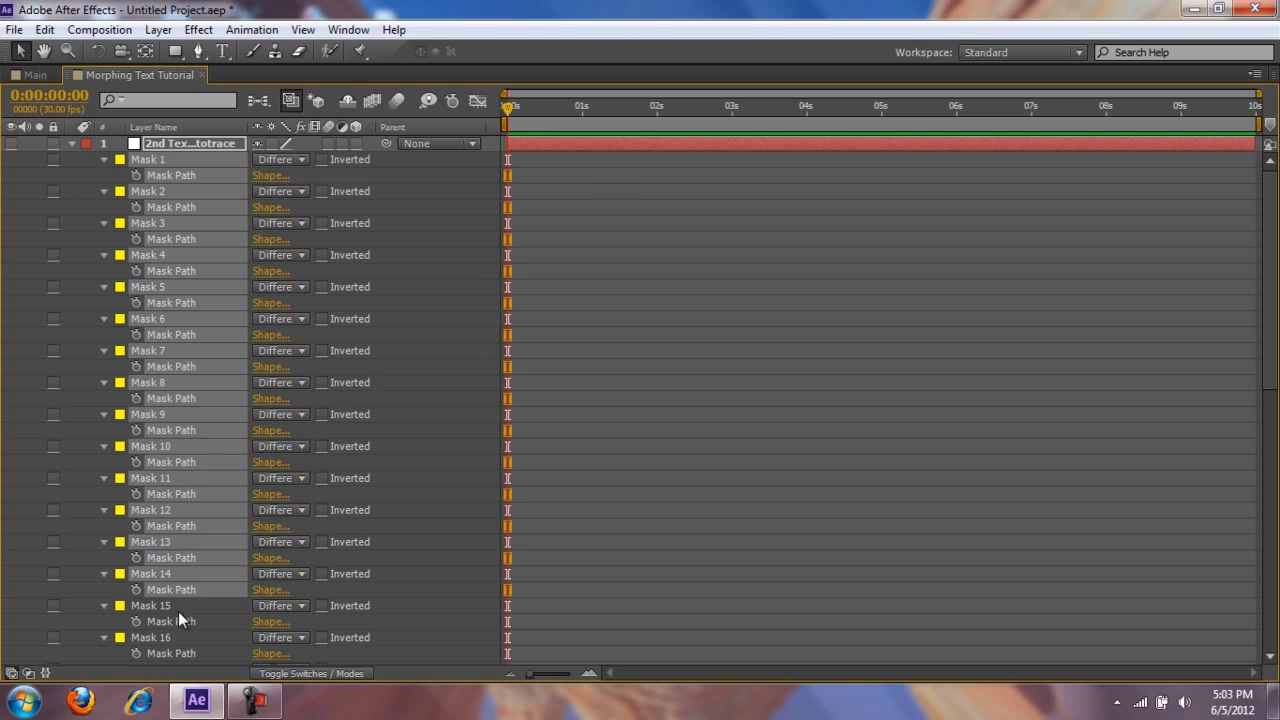
left_click(181, 621, "shift")
left_click(180, 654, "shift")
scroll(206, 542, "down", 1)
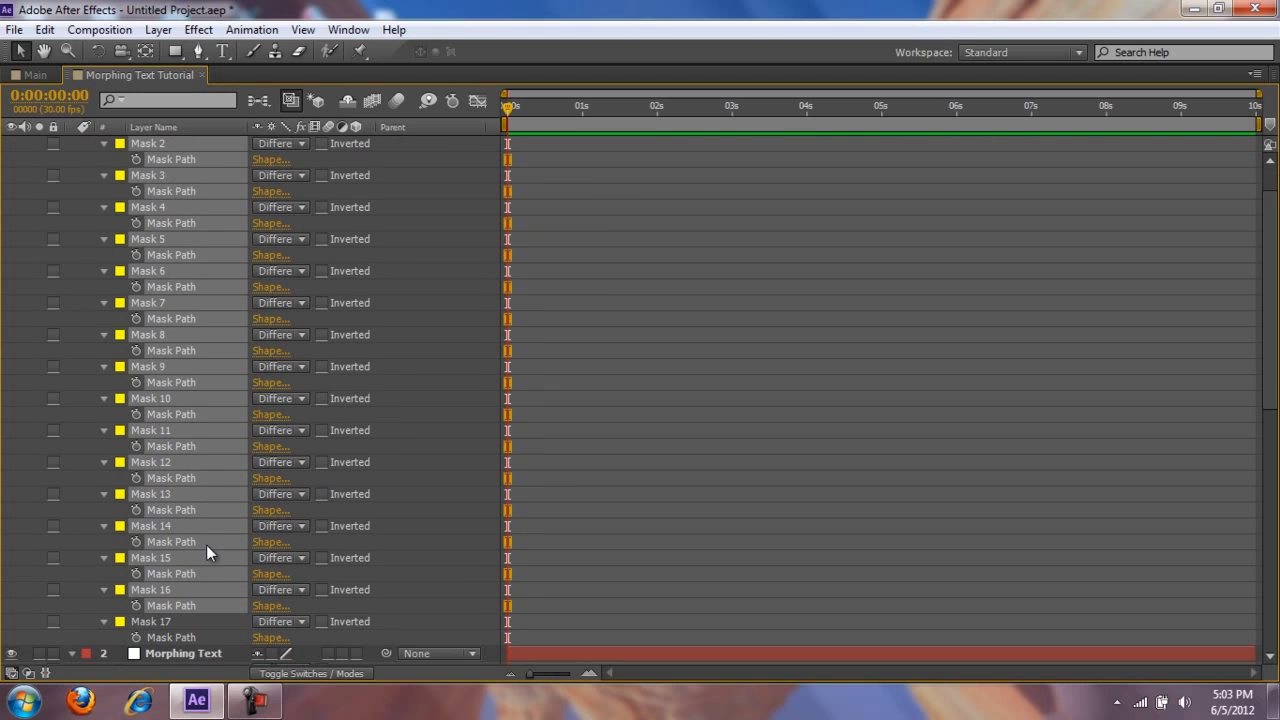
left_click(182, 637, "shift")
left_click(182, 621, "shift")
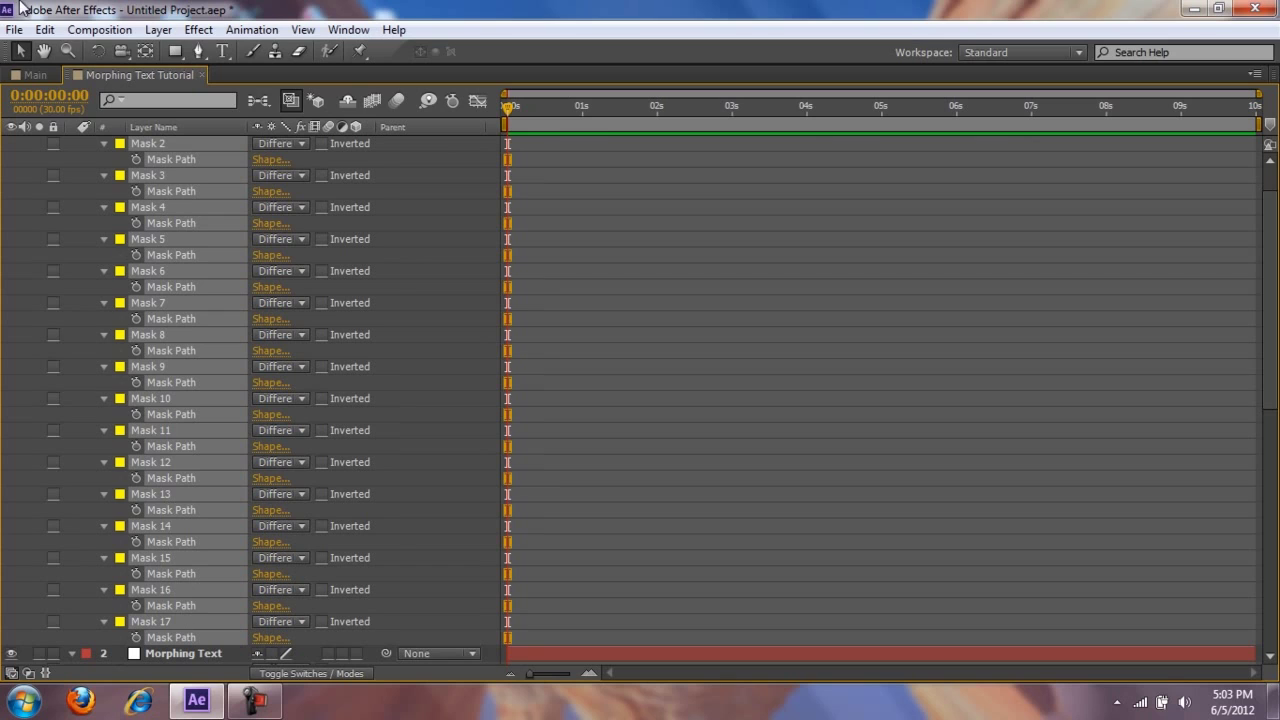
Copy the 17 mask paths, collapse 2nd Text Autotrace, and select Morphing Text's Mask 1.
left_click(44, 29)
left_click(70, 137)
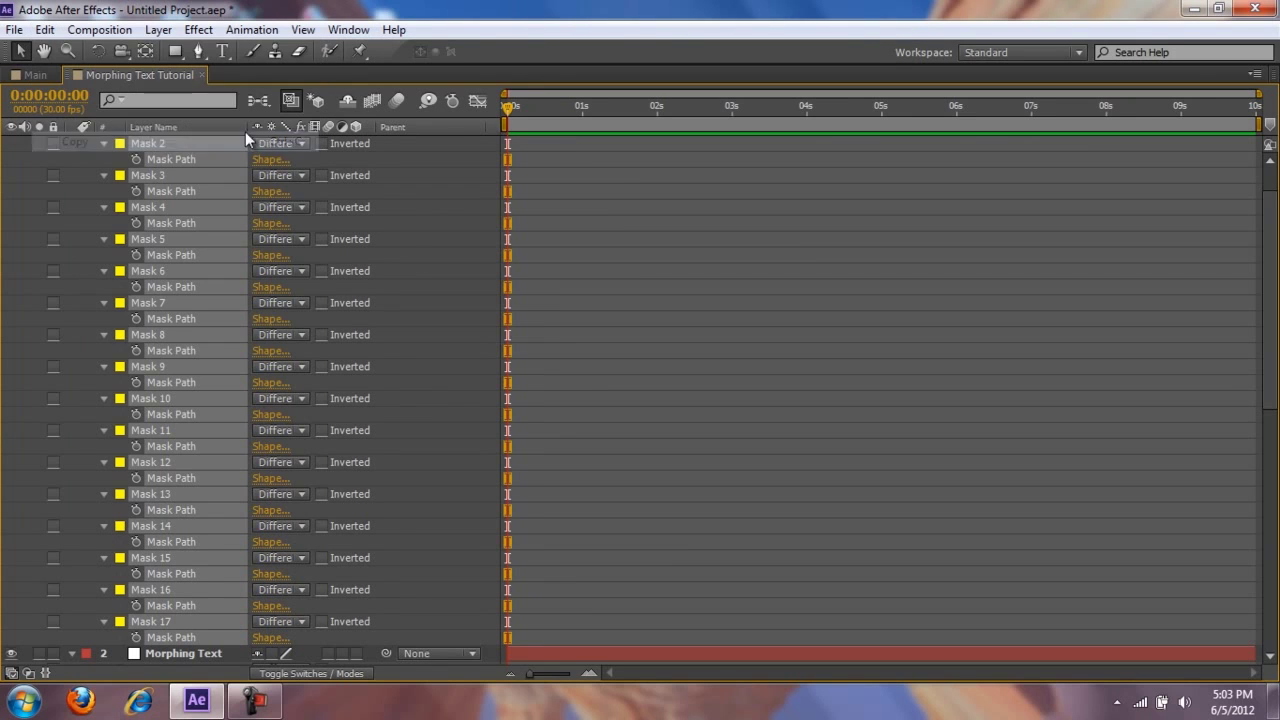
scroll(216, 175, "up", 1)
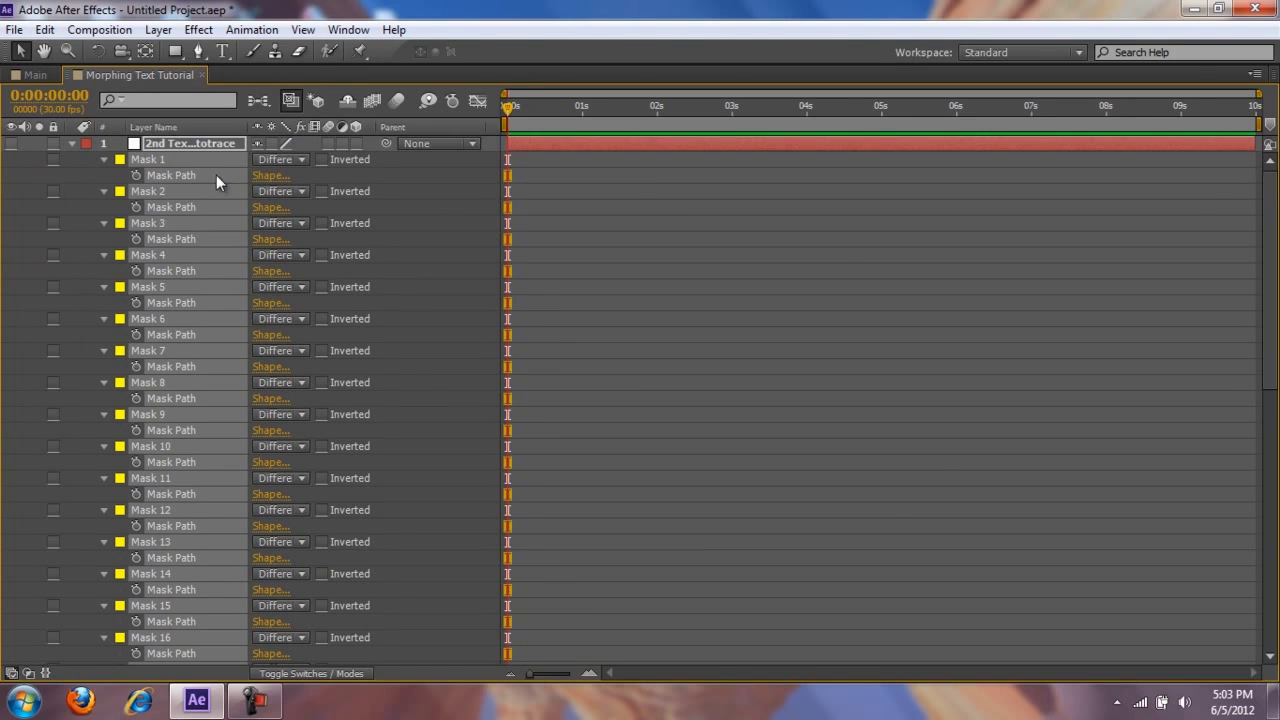
left_click(77, 141)
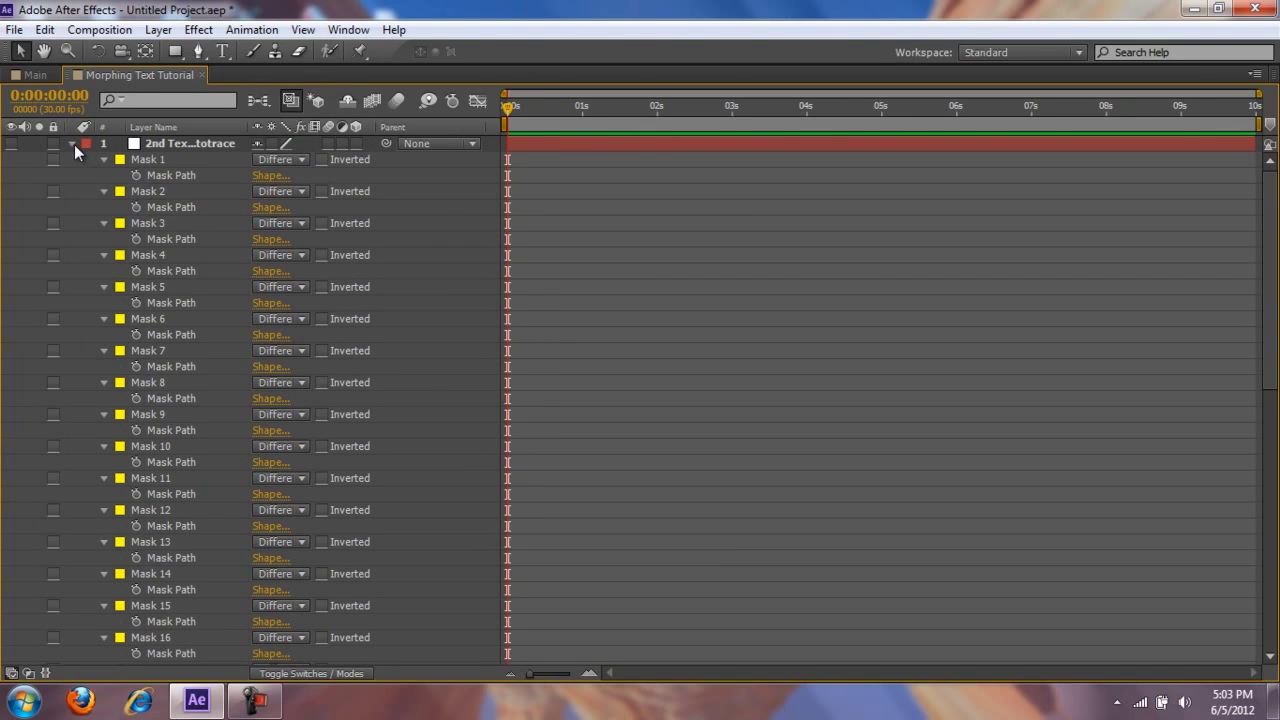
left_click(74, 144)
left_click(141, 174)
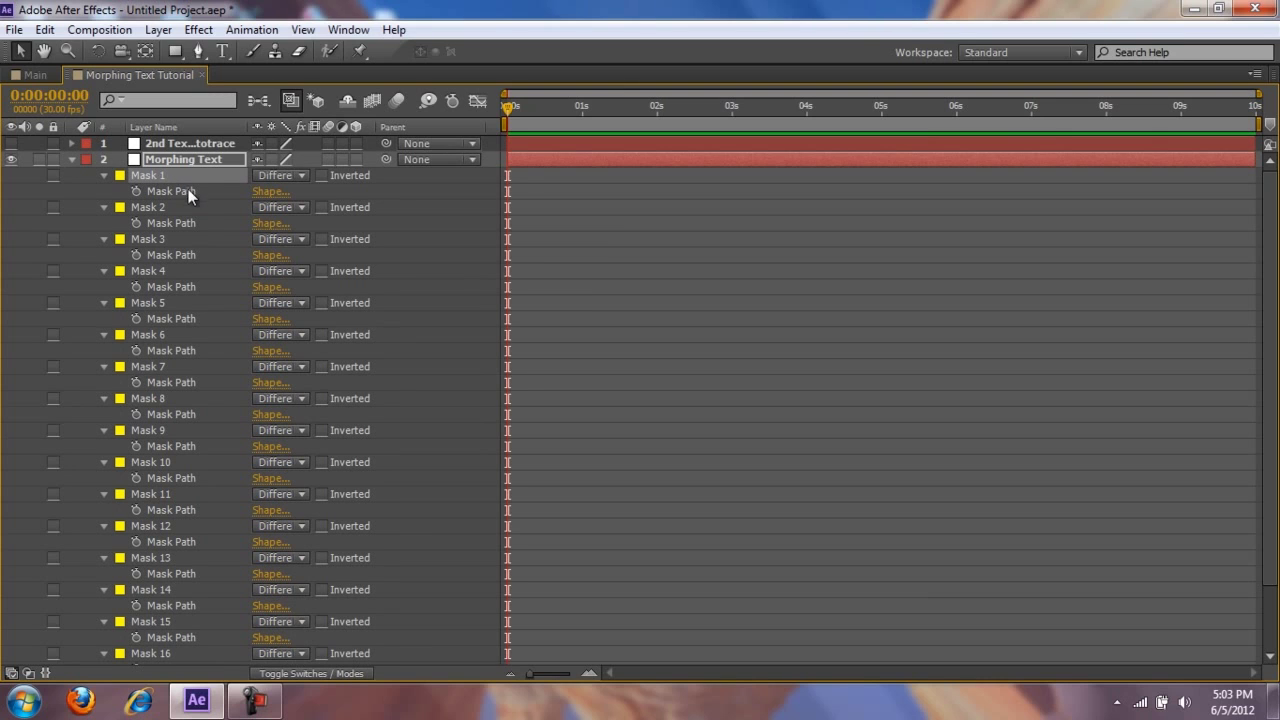
Keyframe all Morphing Text mask paths at 0s and again at 2s.
scroll(193, 211, "down", 2)
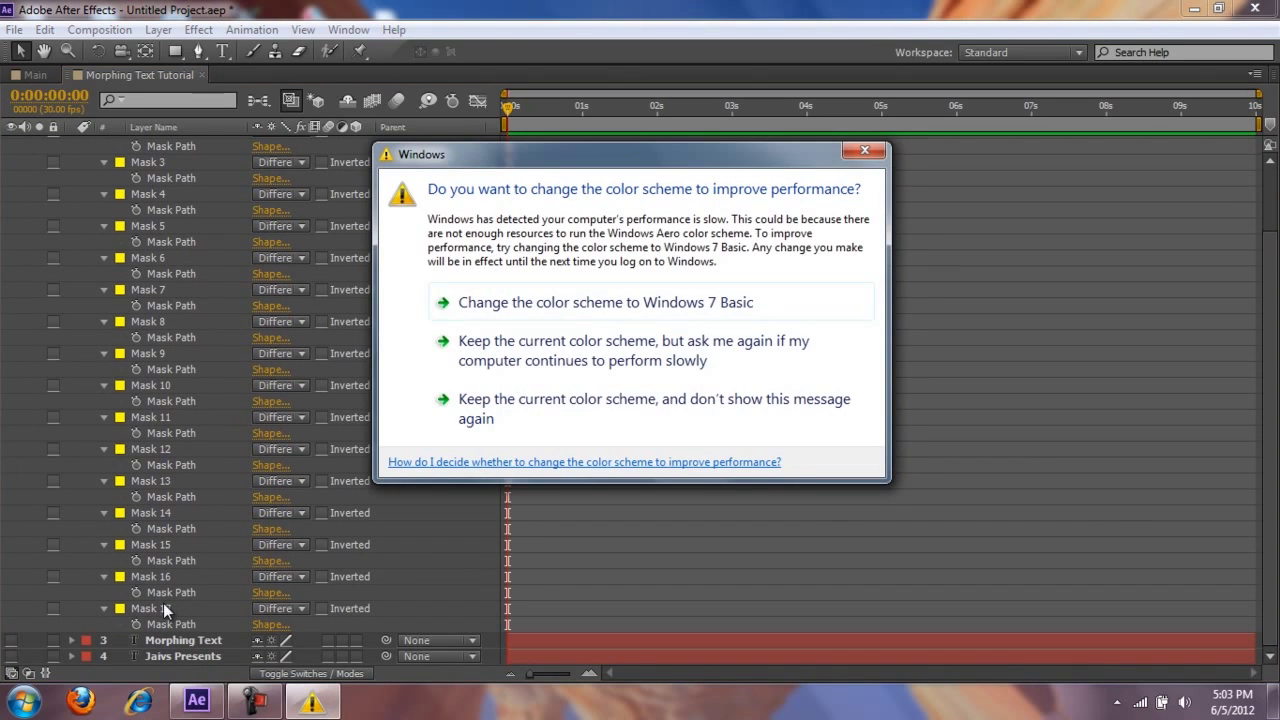
left_click(520, 350)
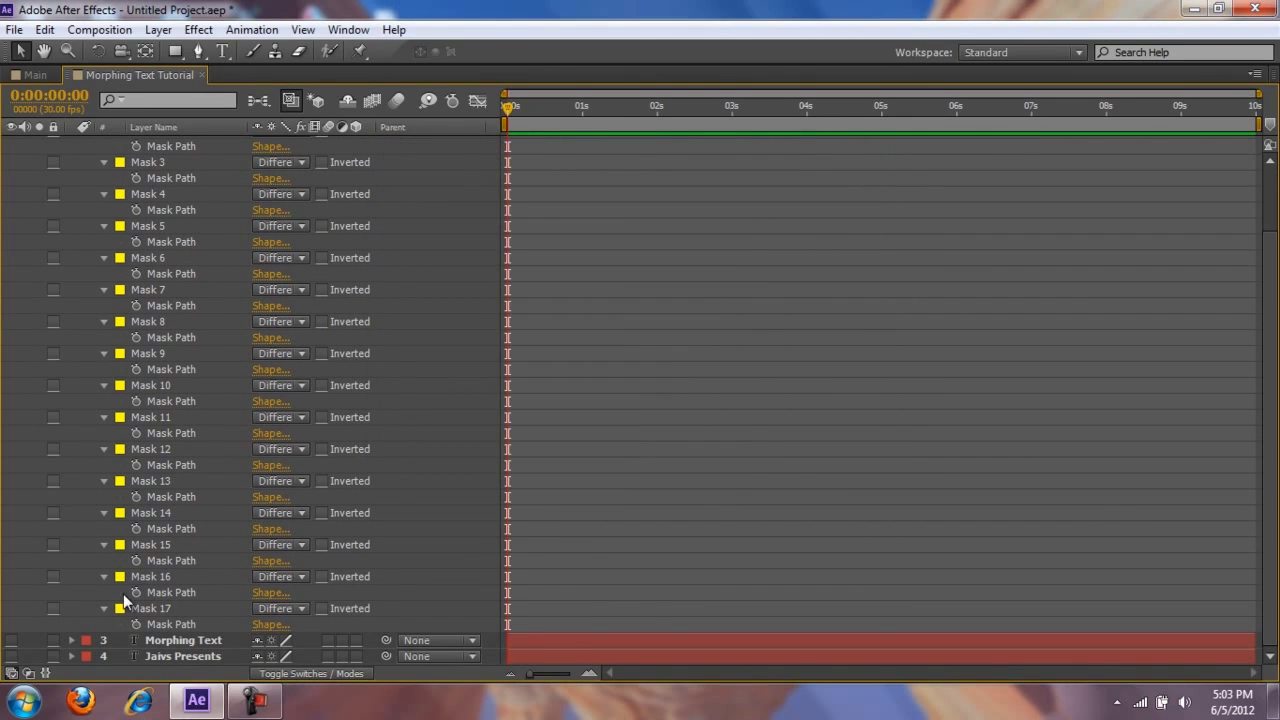
left_click(154, 607, "shift")
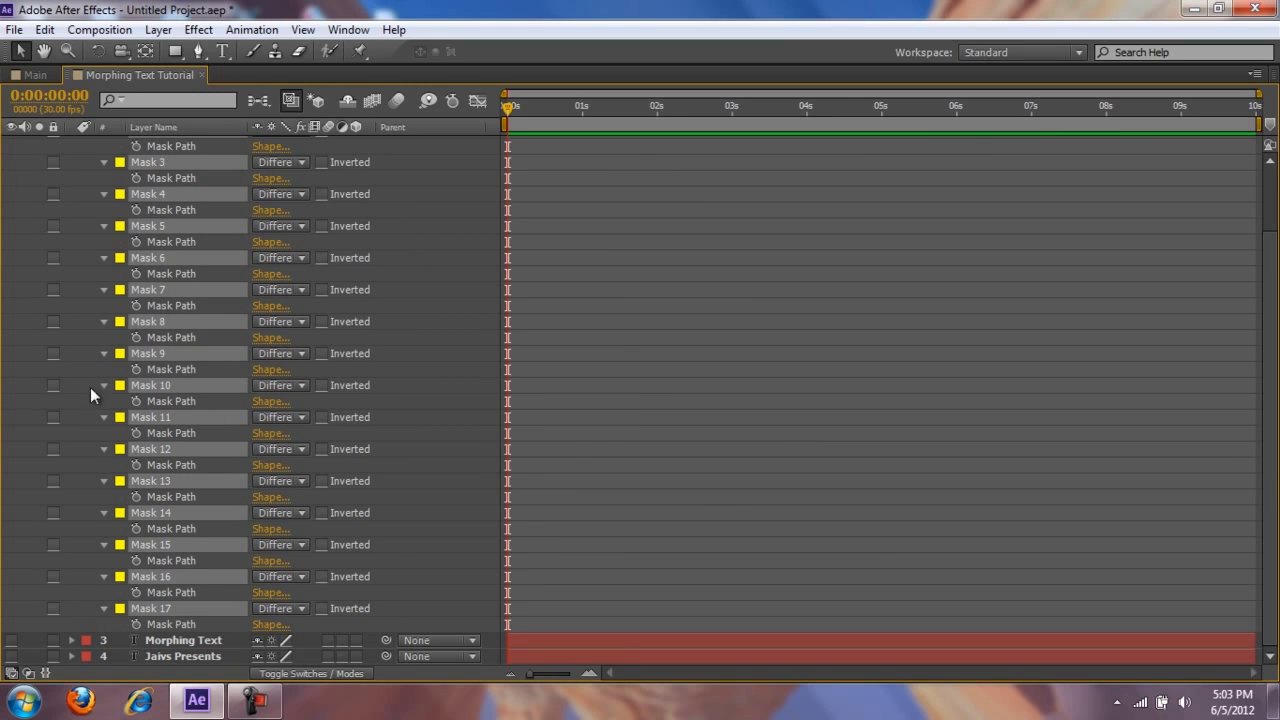
left_click(137, 466)
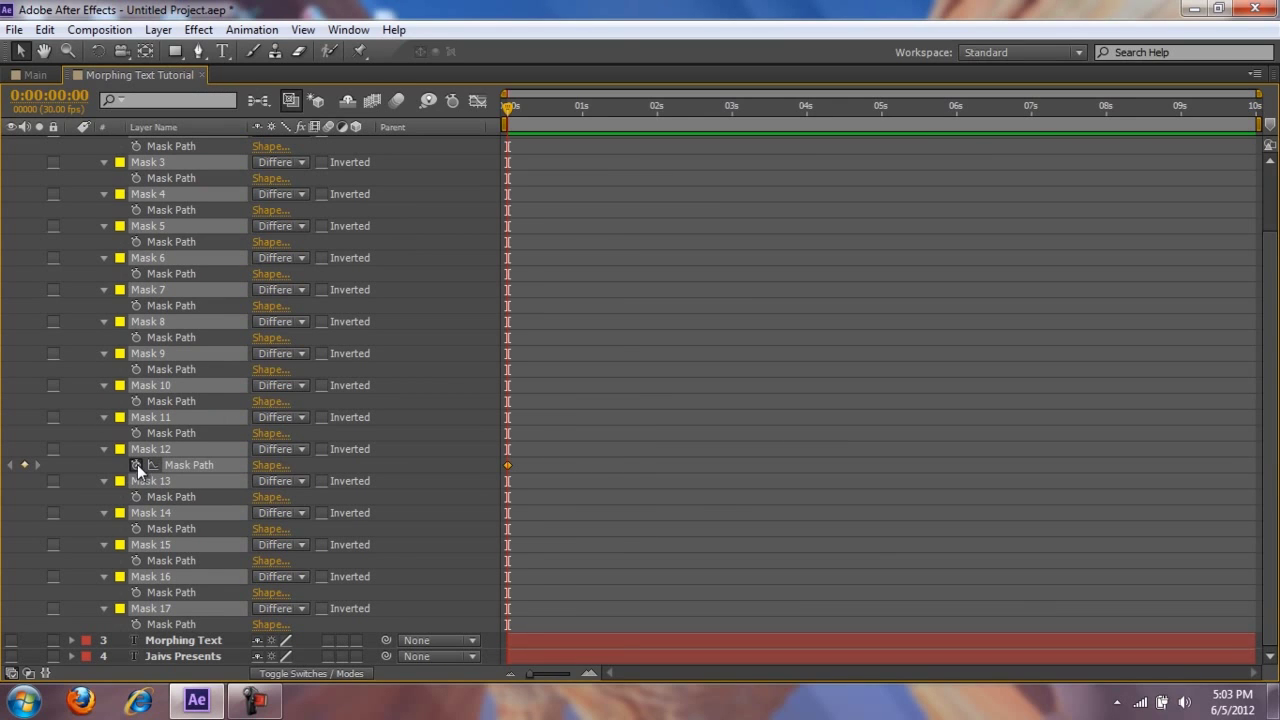
left_click(657, 119)
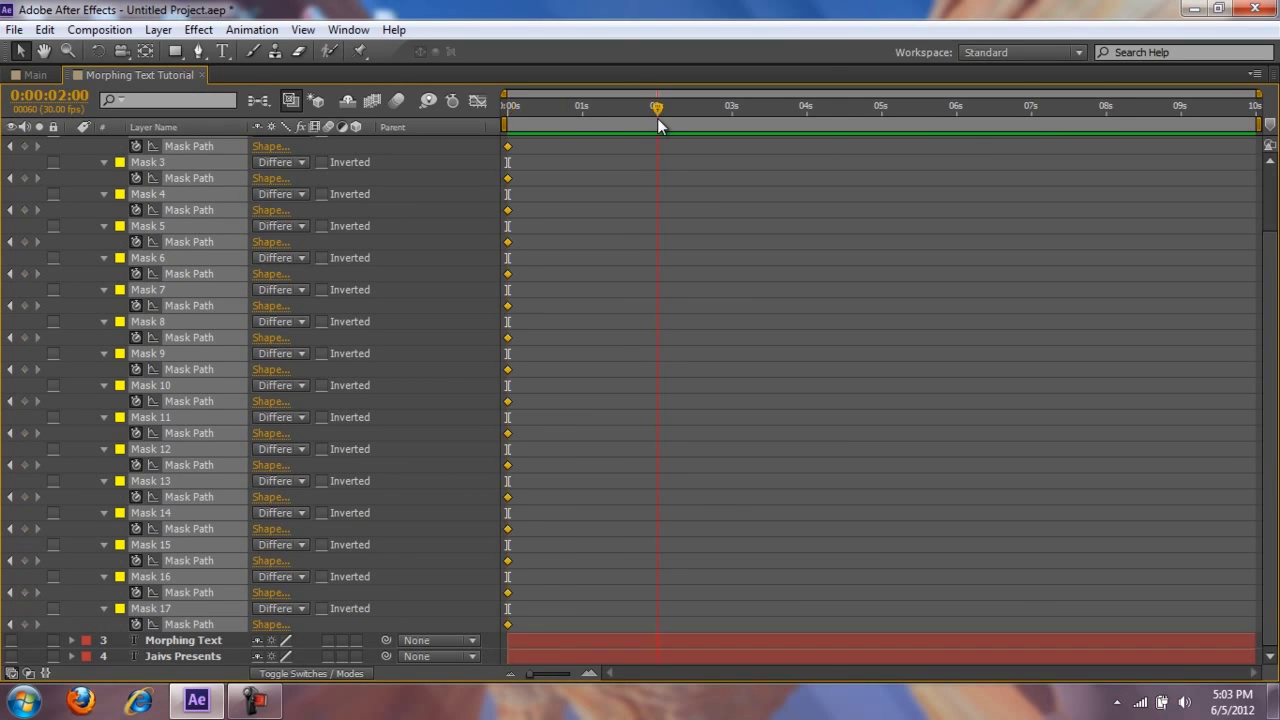
left_click(24, 274)
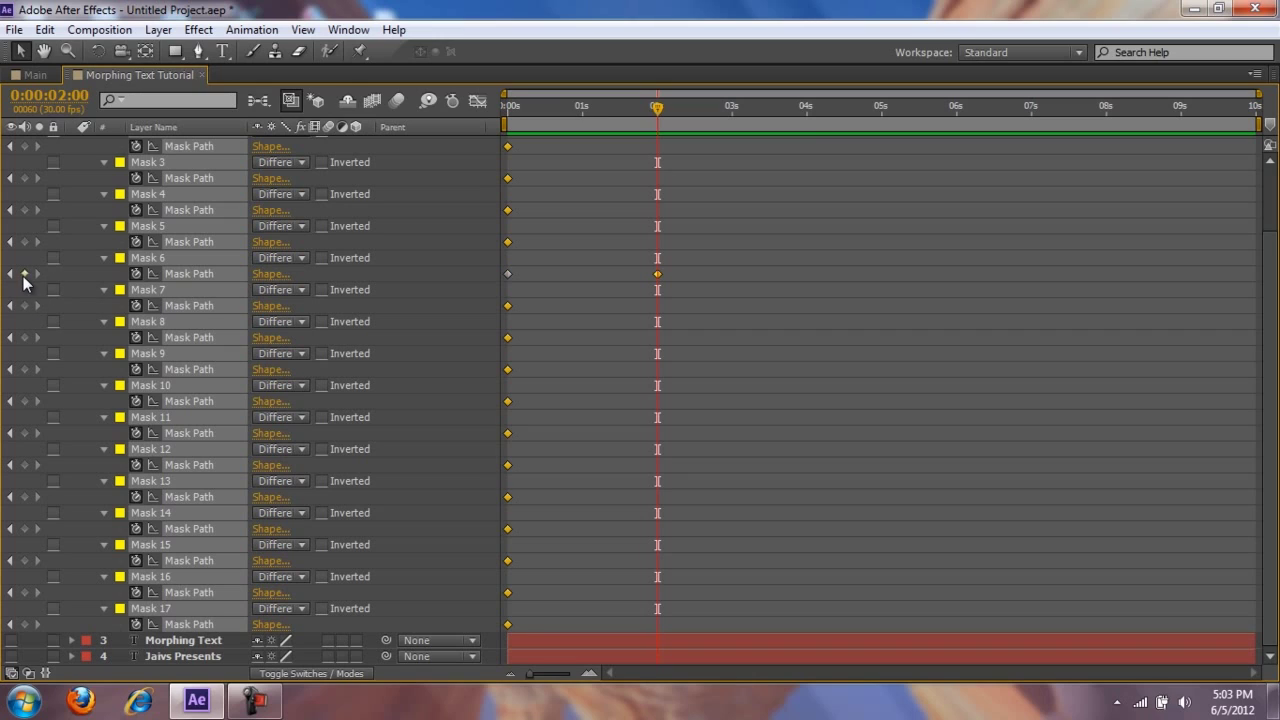
Paste the copied shapes as mask path keyframes at 4s and restore the timeline size.
left_click(806, 117)
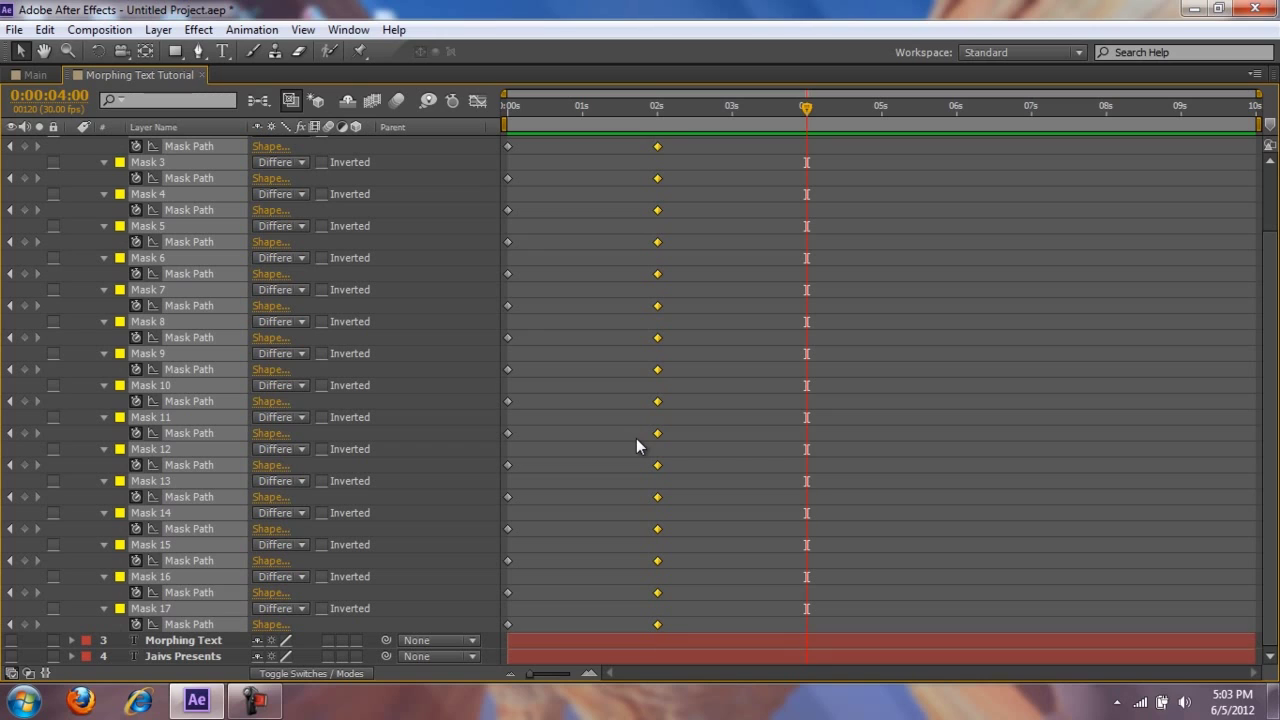
key("ctrl+v")
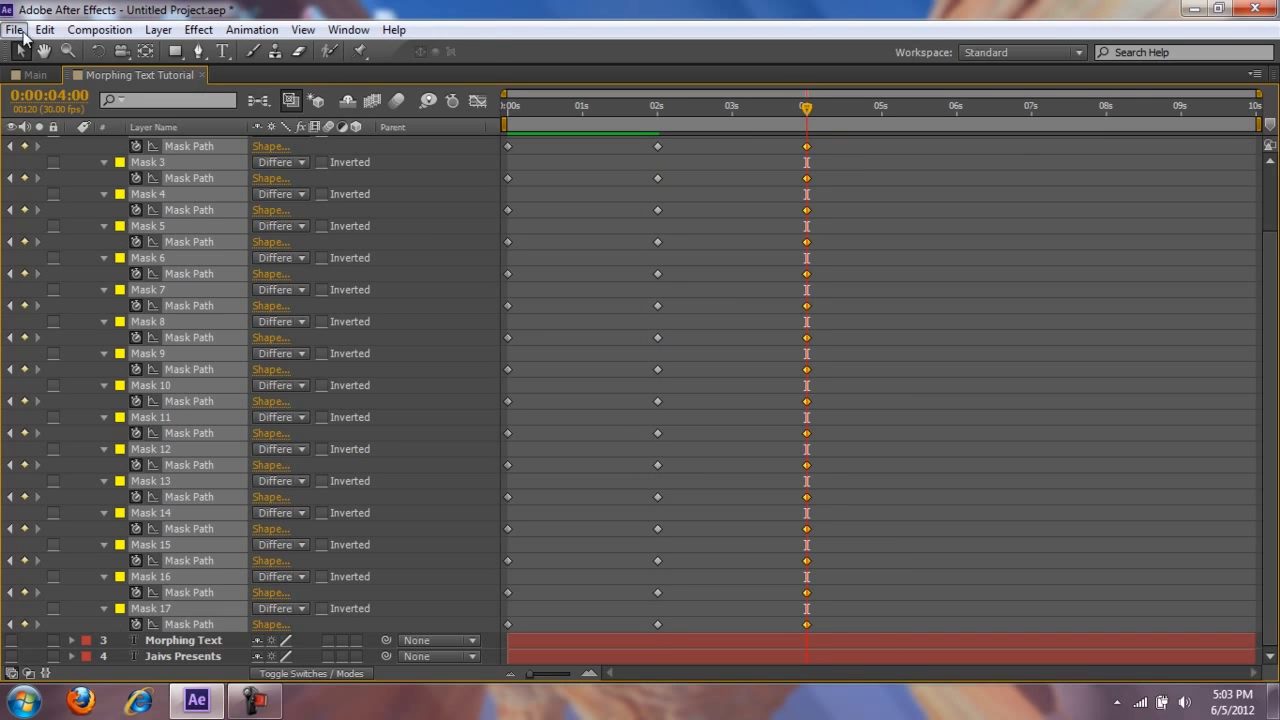
left_click(44, 30)
mouse_move(394, 30)
left_click(444, 10)
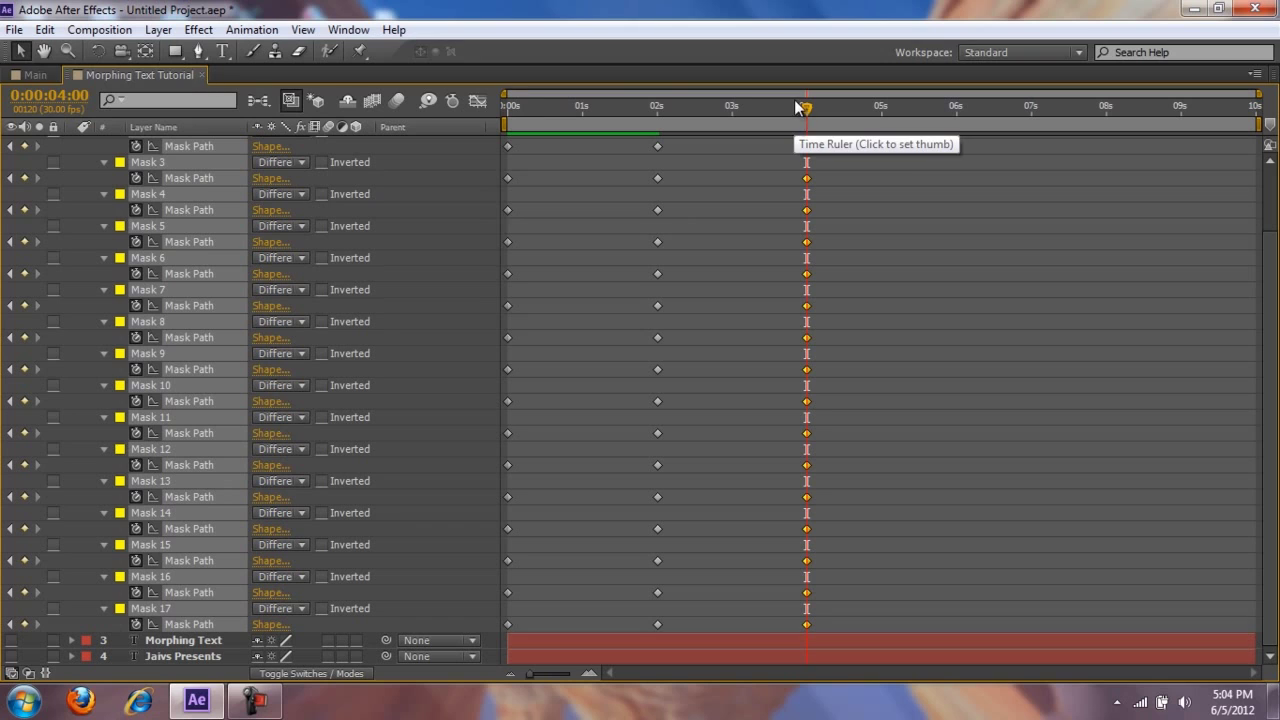
right_click(97, 72)
left_click(150, 173)
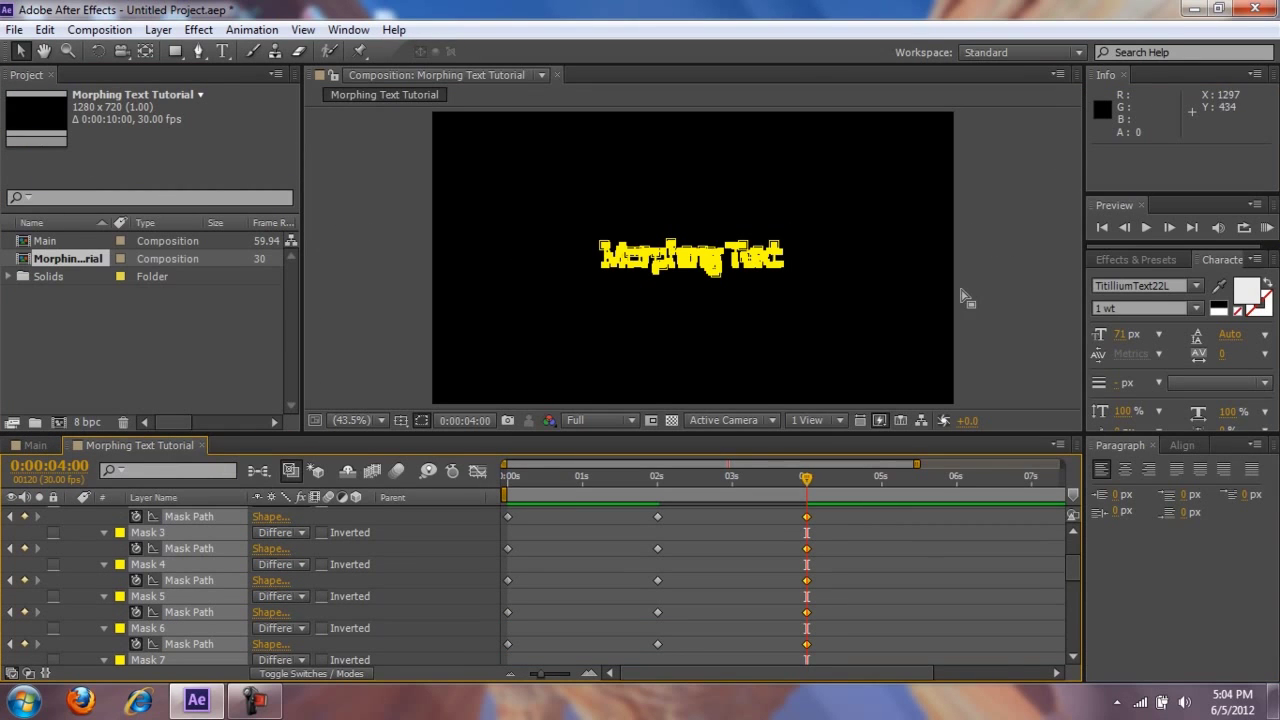
Collapse the Morphing Text layer's masks and RAM-preview the Jaivs Presents to Morphing Text morph.
left_click(1005, 285)
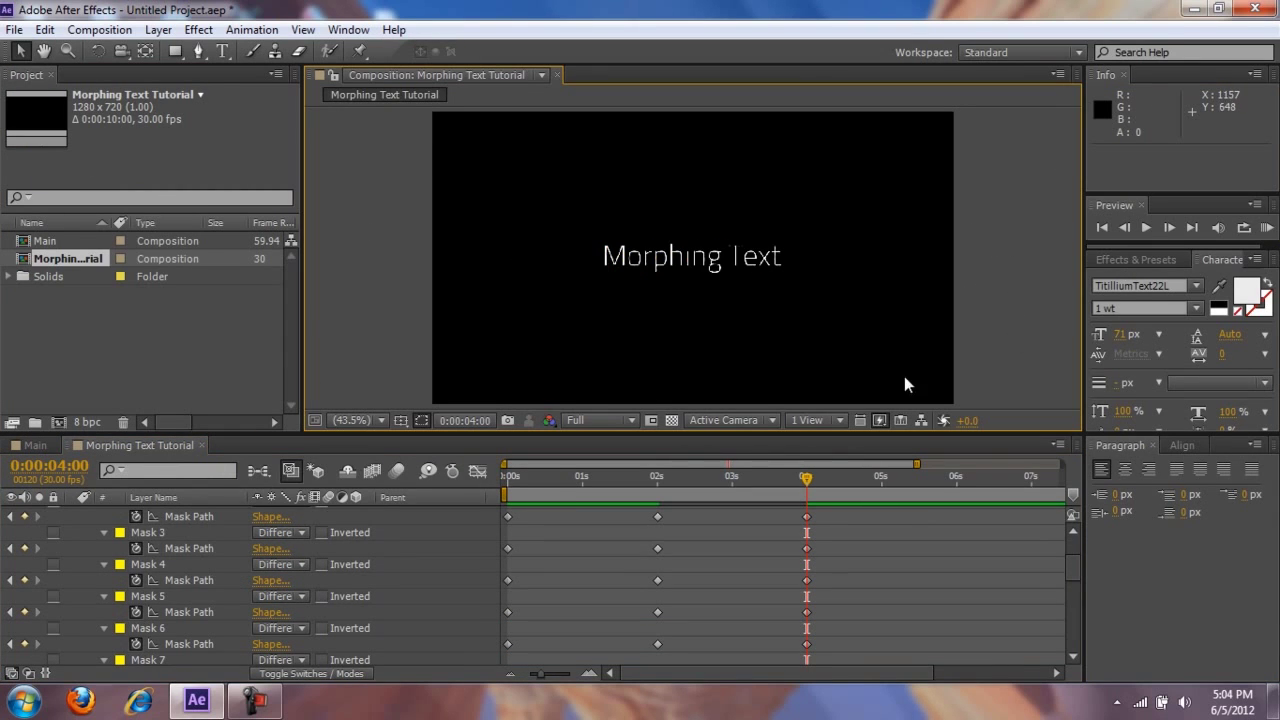
scroll(275, 528, "up", 2)
left_click(275, 528)
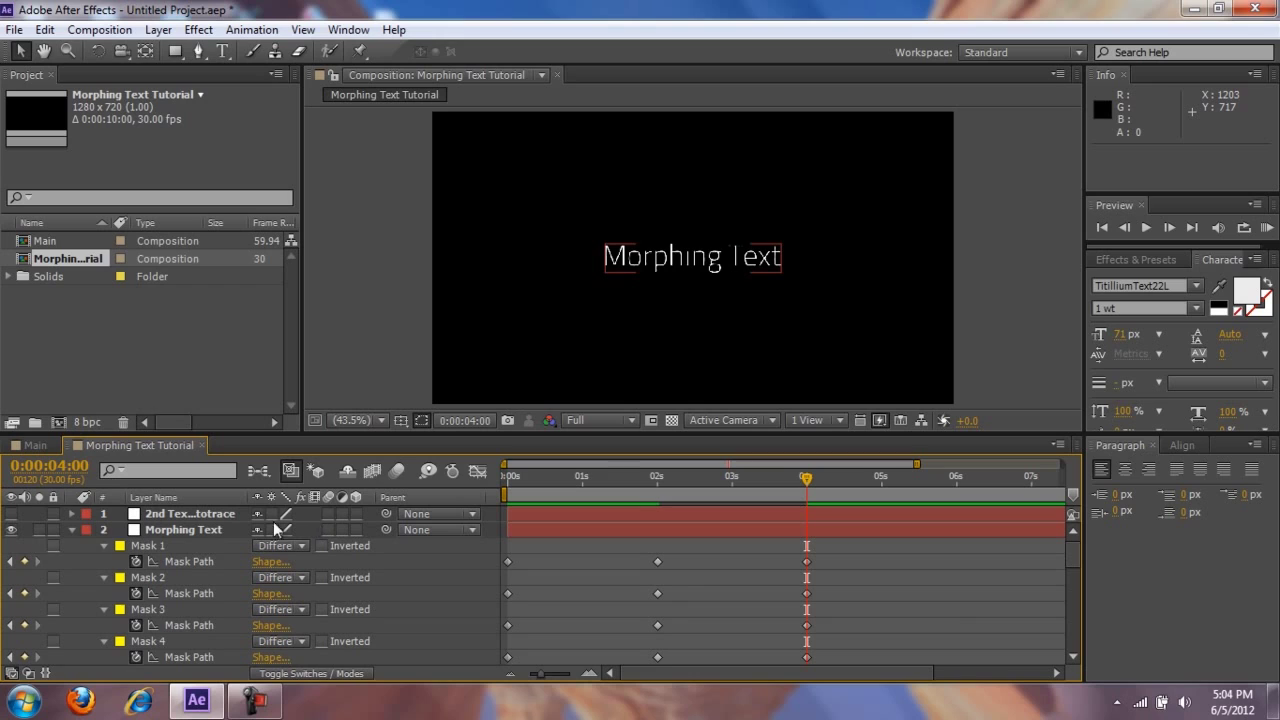
left_click(72, 530)
left_click(1267, 229)
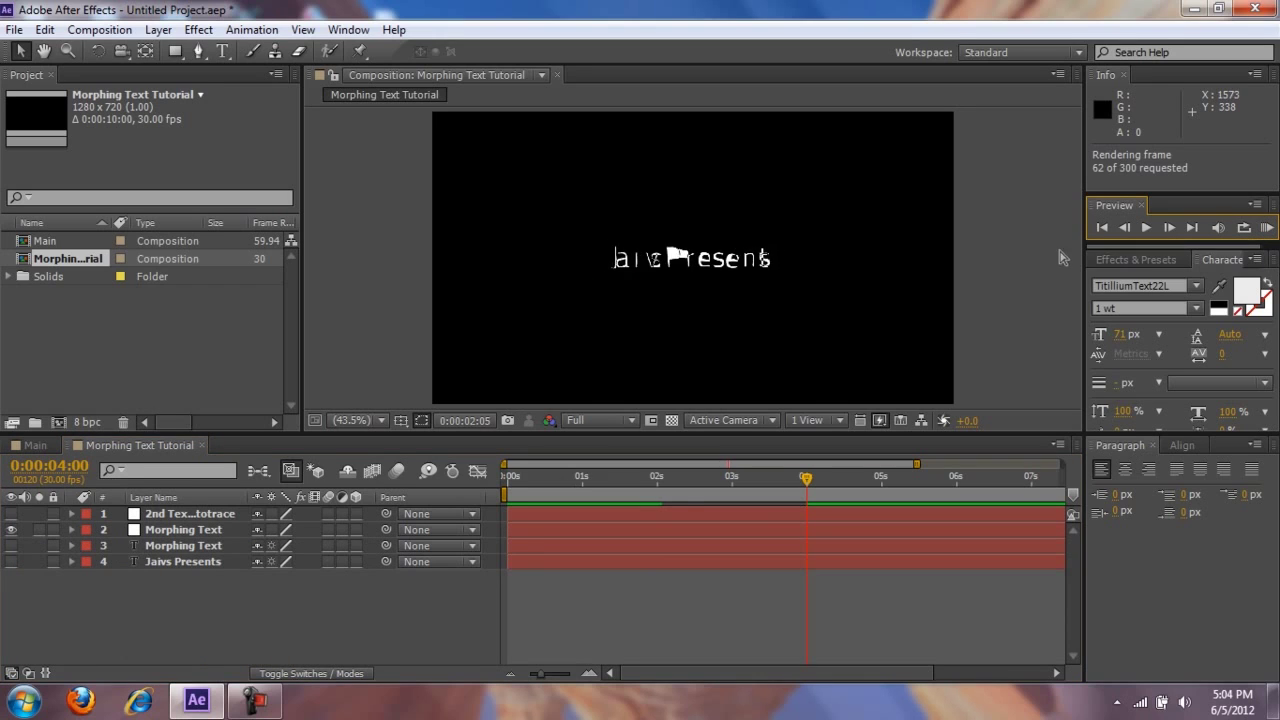